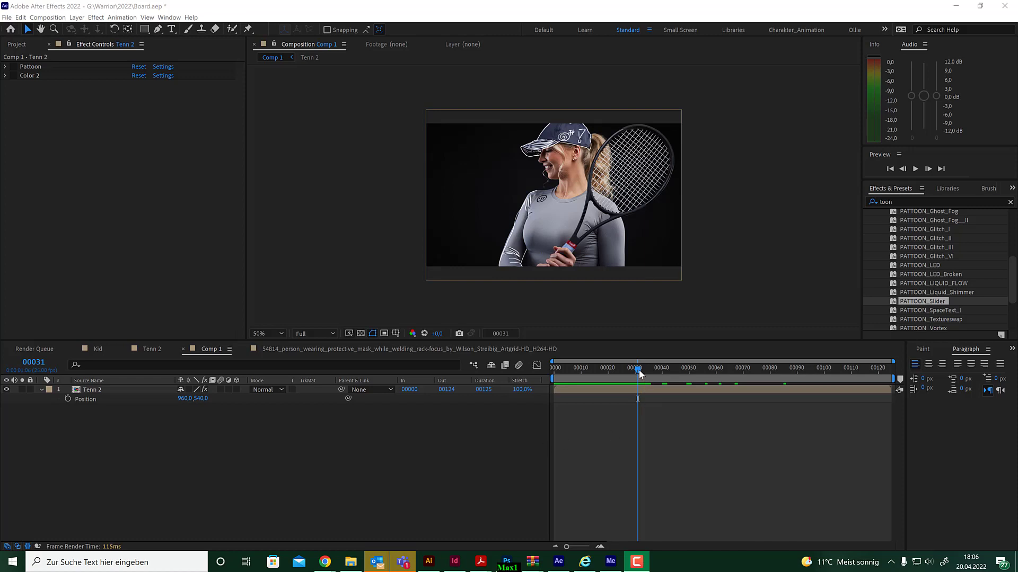
- Create a new 1920 x 1080 px solid layer named Slider above the Tenn 2 layer in Comp 1
{"action": "mouse_move", "coordinate": [638, 370]}
{"action": "left_mouse_down"}
{"action": "mouse_move", "coordinate": [650, 369]}
{"action": "mouse_move", "coordinate": [603, 371]}
{"action": "mouse_move", "coordinate": [656, 370]}
{"action": "mouse_move", "coordinate": [596, 370]}
{"action": "mouse_move", "coordinate": [666, 370]}
{"action": "mouse_move", "coordinate": [647, 368]}
{"action": "left_mouse_up"}
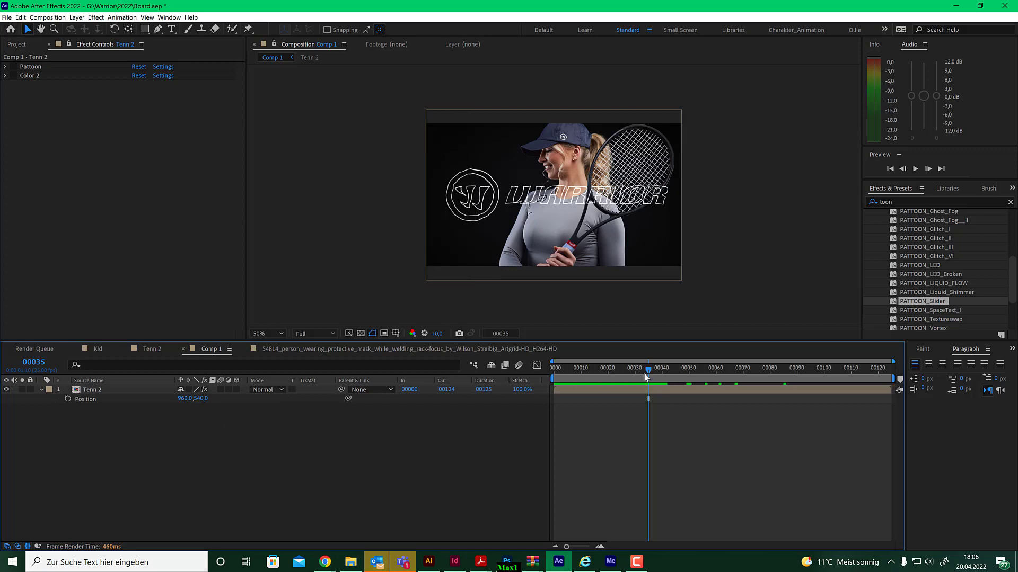
{"action": "mouse_move", "coordinate": [645, 375]}
{"action": "left_mouse_down"}
{"action": "mouse_move", "coordinate": [615, 369]}
{"action": "mouse_move", "coordinate": [633, 370]}
{"action": "left_mouse_up"}
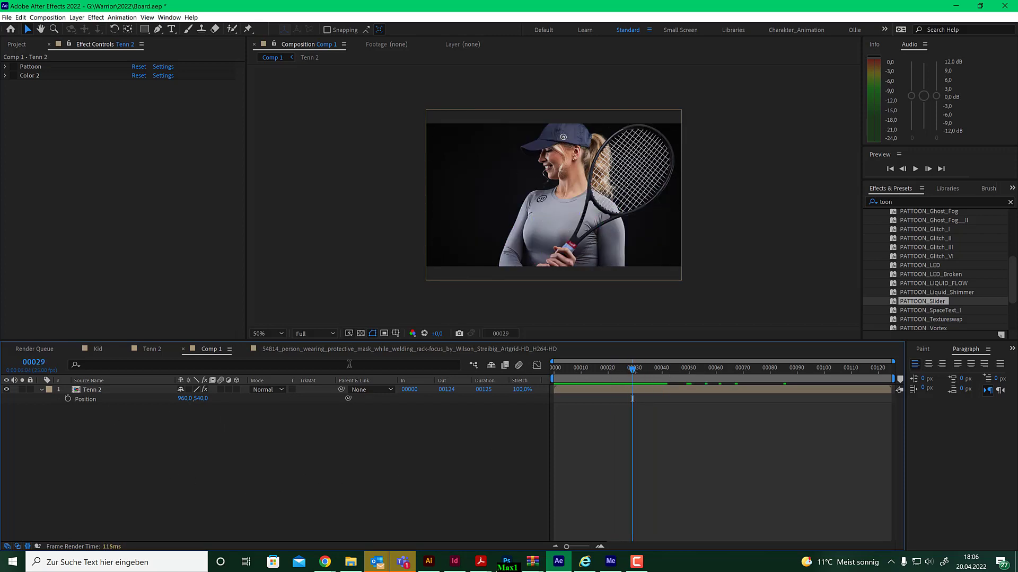
{"action": "left_click", "coordinate": [77, 18]}
{"action": "mouse_move", "coordinate": [89, 30]}
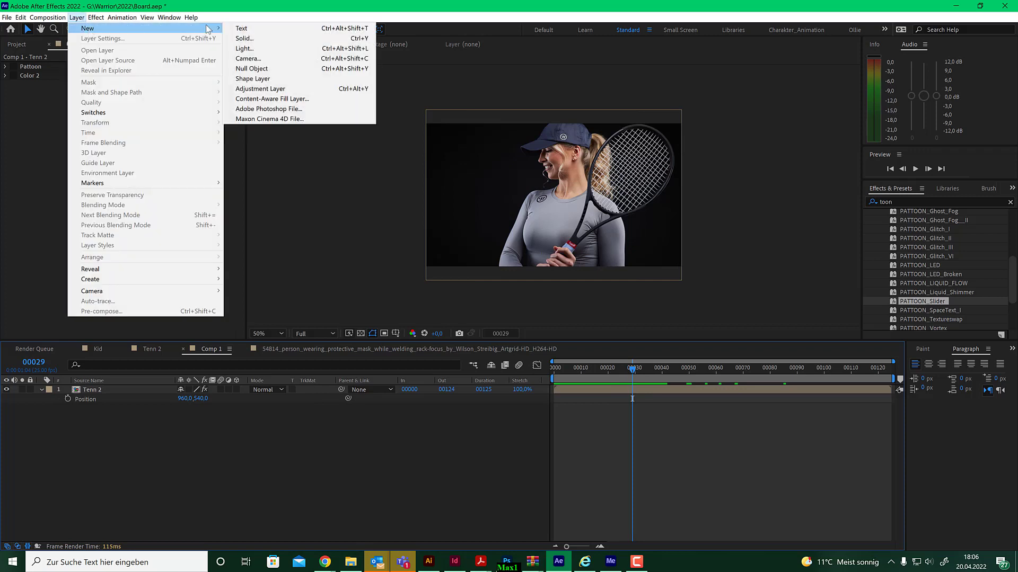
{"action": "left_click", "coordinate": [262, 36]}
{"action": "type", "text": "Slider"}
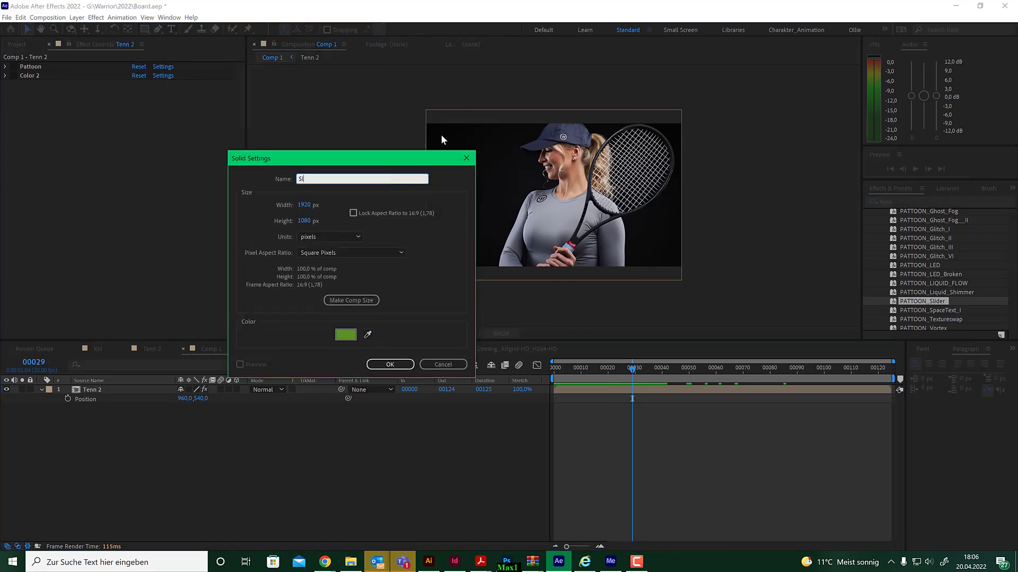
{"action": "left_click", "coordinate": [392, 364]}
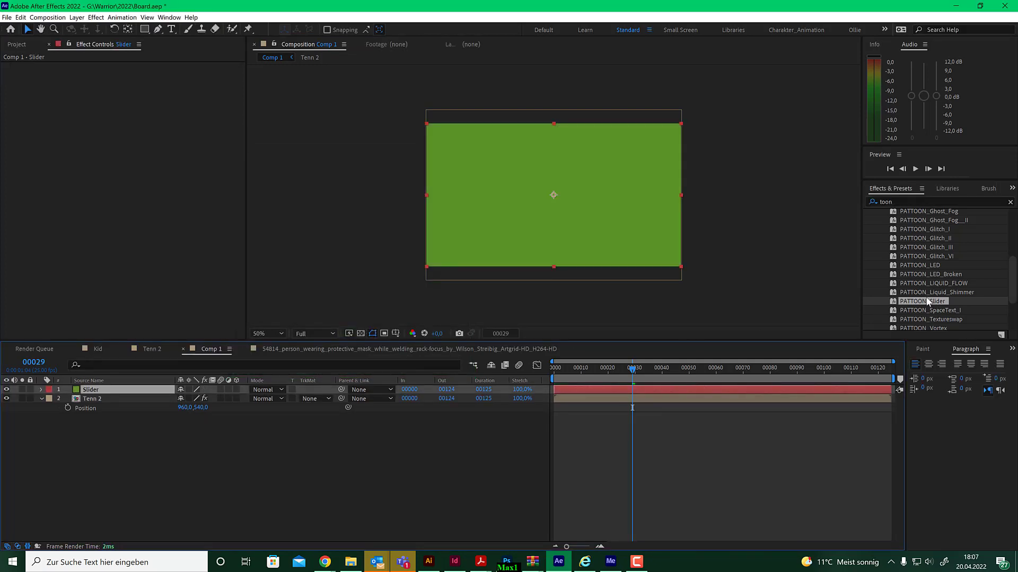
- Apply the PATTOON_Slider preset to the Slider solid and check its motion back to the start of the timeline
{"action": "left_click_drag", "start_coordinate": [928, 302], "coordinate": [570, 211]}
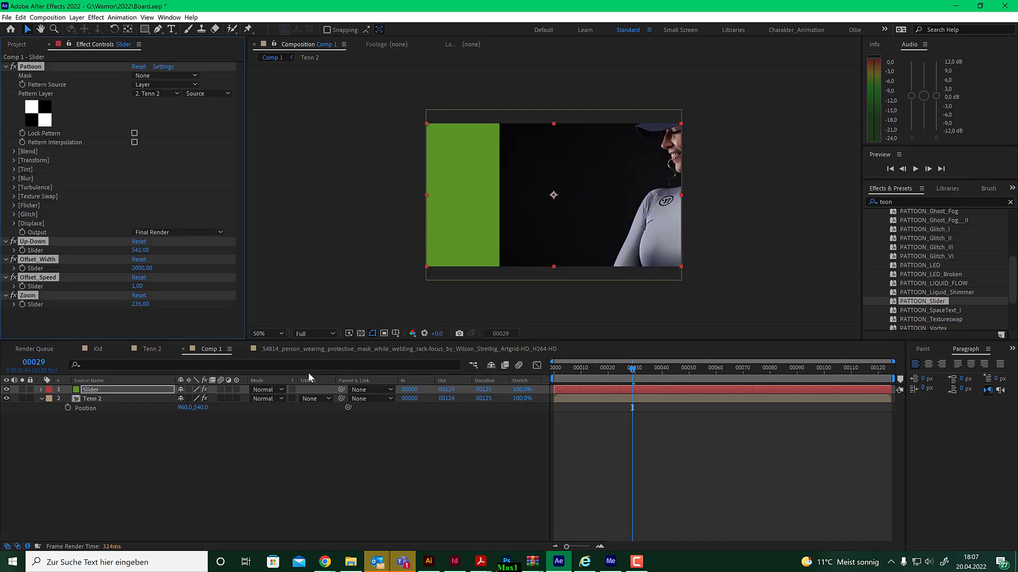
{"action": "left_click_drag", "start_coordinate": [625, 370], "coordinate": [555, 368]}
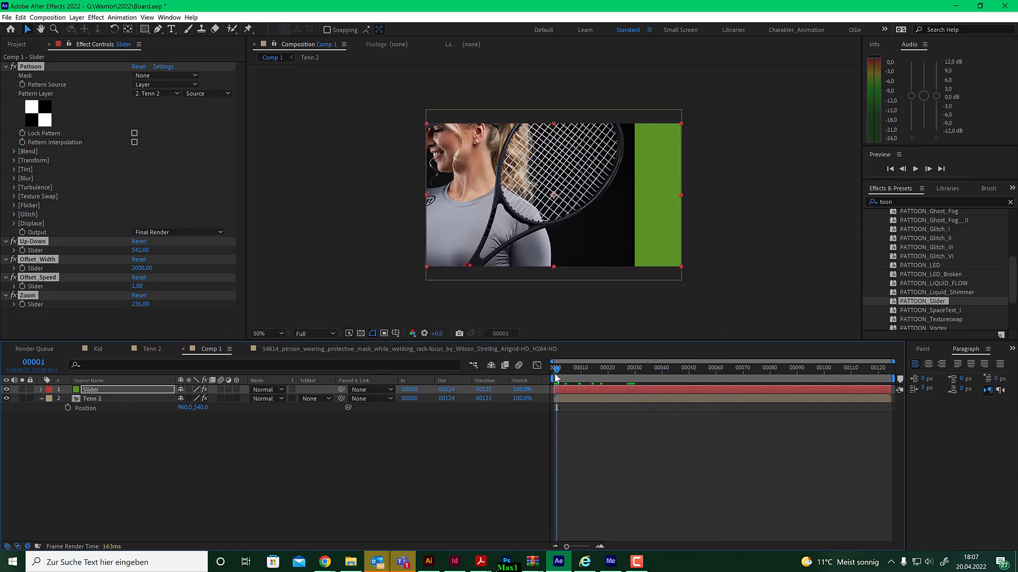
{"action": "left_click", "coordinate": [87, 318]}
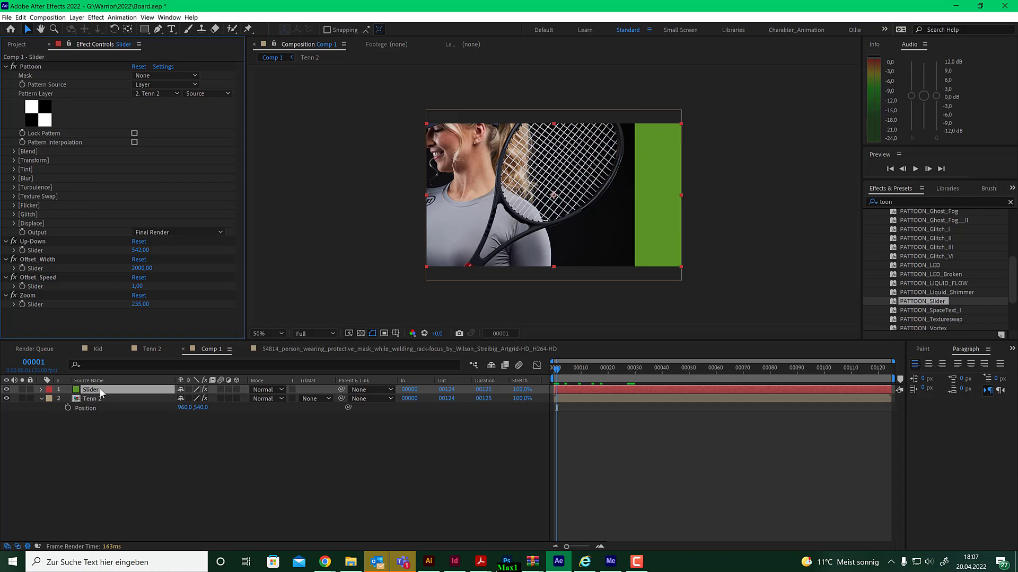
- Set the Tile Mode in the Pattoon effect's Transform settings to Mirrored, check the result and collapse the effect
{"action": "left_click", "coordinate": [14, 160]}
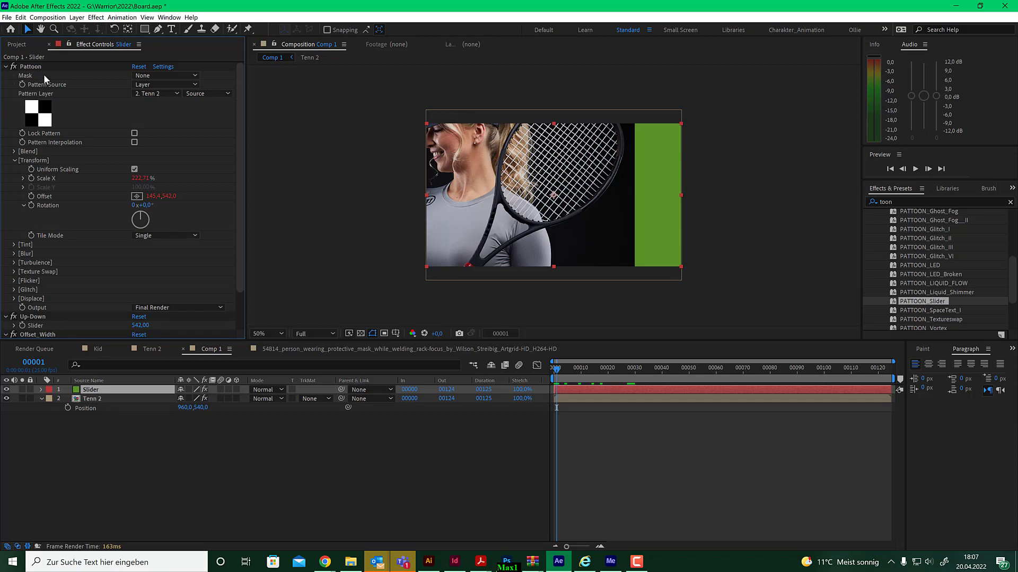
{"action": "left_click", "coordinate": [166, 235]}
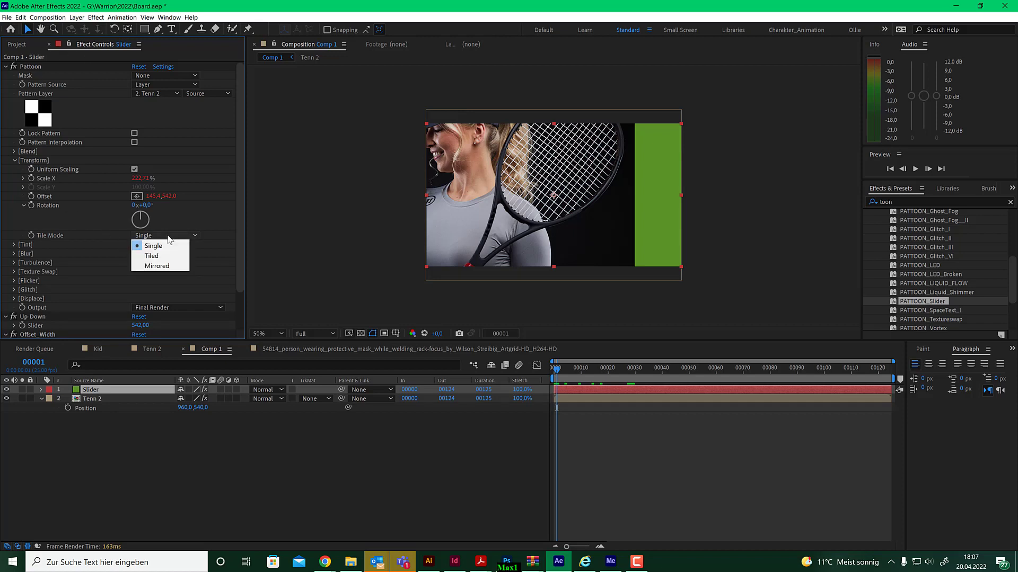
{"action": "left_click", "coordinate": [165, 265]}
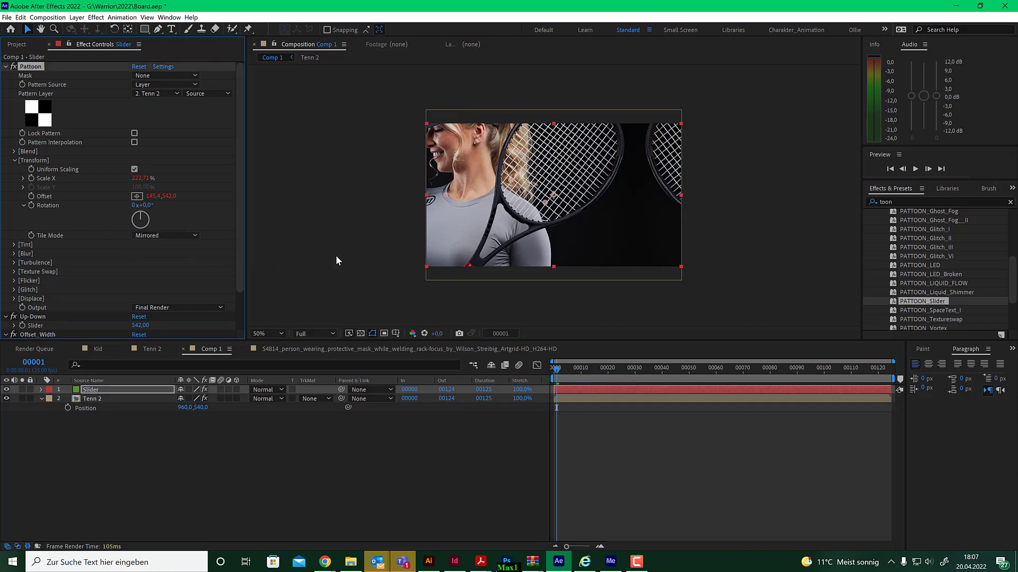
{"action": "mouse_move", "coordinate": [561, 368]}
{"action": "left_mouse_down"}
{"action": "mouse_move", "coordinate": [644, 368]}
{"action": "mouse_move", "coordinate": [561, 368]}
{"action": "left_mouse_up"}
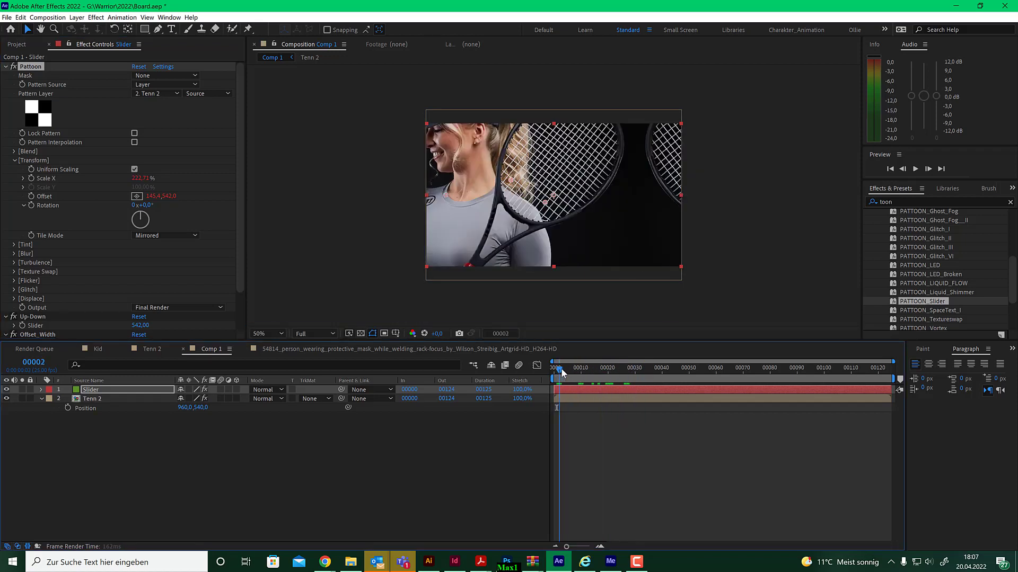
{"action": "left_click", "coordinate": [5, 67]}
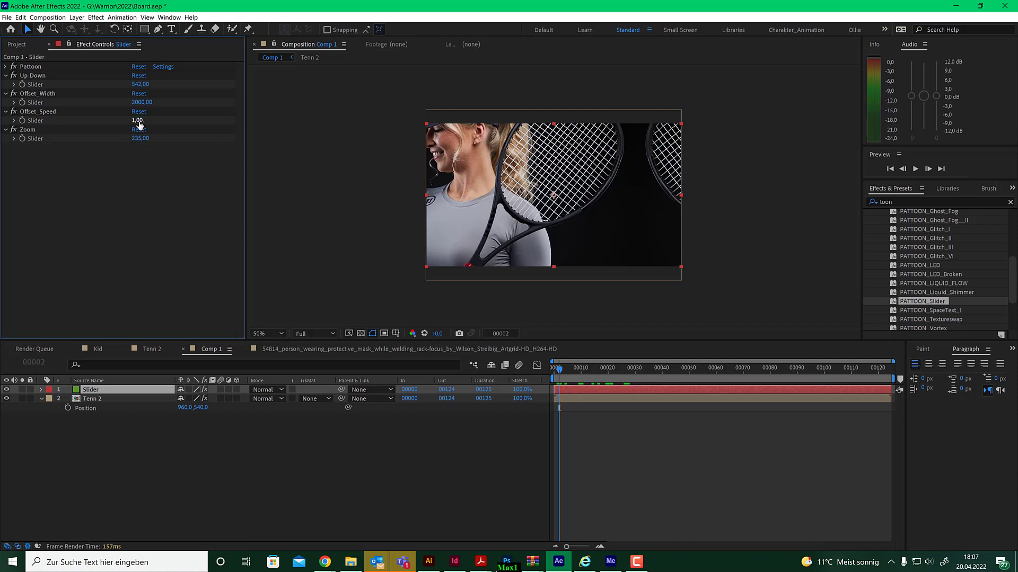
- Try an Offset_Speed of 3 on the Slider layer and play the preview
{"action": "left_click", "coordinate": [137, 121]}
{"action": "type", "text": "3"}
{"action": "key", "text": "Return"}
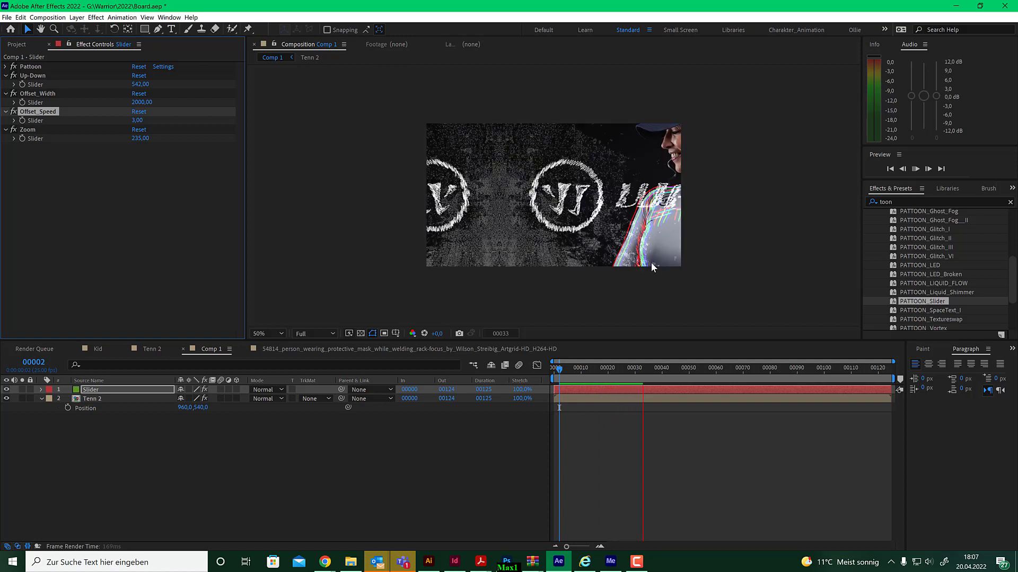
{"action": "key", "text": "space"}
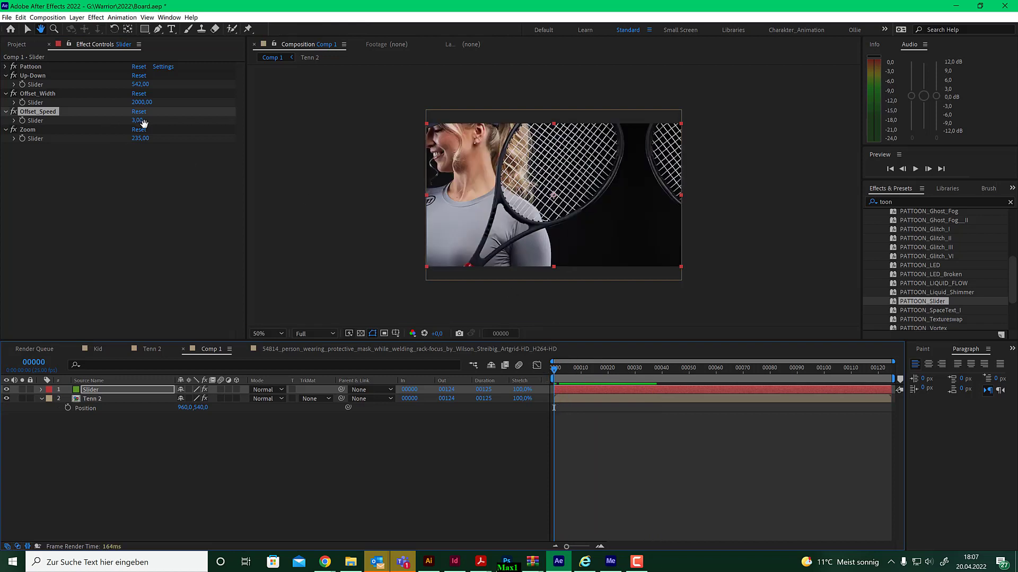
- Keyframe the Slider layer's Offset_Speed with a value of 1 at frame 0 and 4 at frame 30
{"action": "left_click", "coordinate": [140, 121]}
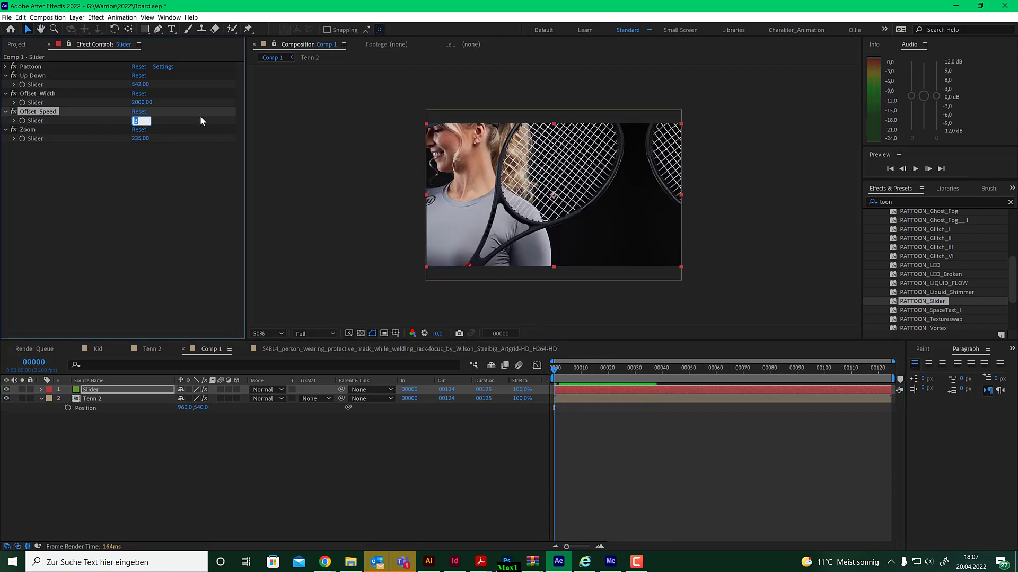
{"action": "type", "text": "1"}
{"action": "key", "text": "Return"}
{"action": "left_click_drag", "start_coordinate": [598, 373], "coordinate": [634, 368]}
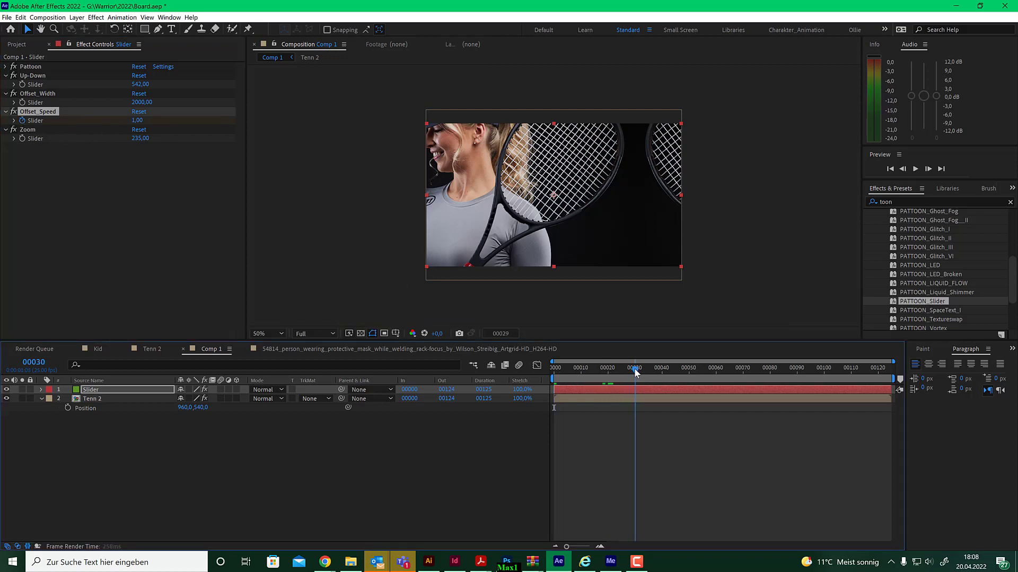
{"action": "left_click", "coordinate": [136, 120]}
{"action": "type", "text": "4"}
{"action": "key", "text": "Return"}
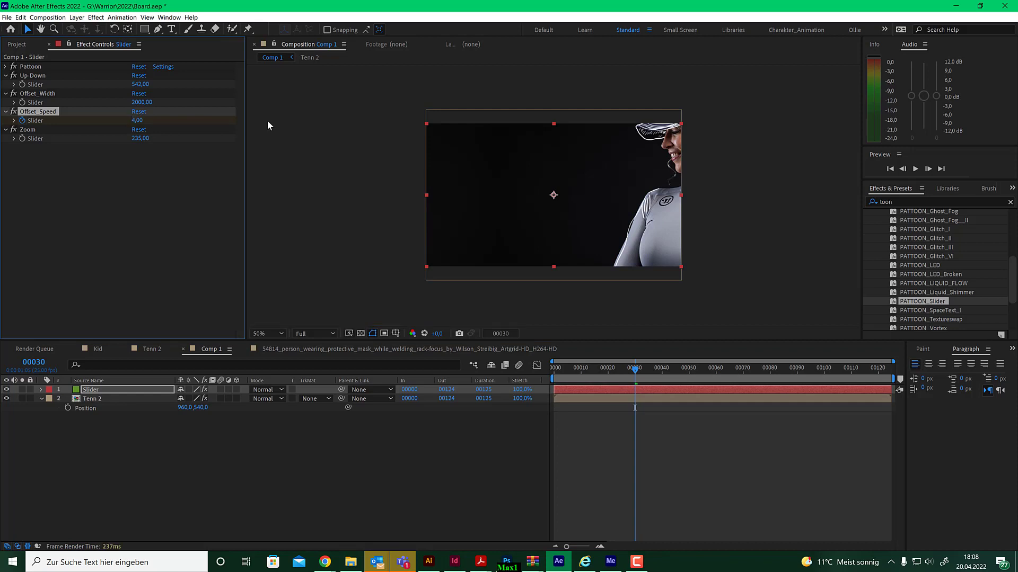
- Add Offset_Speed keyframes with a value of 5 at frame 40 and 1 at frame 50
{"action": "left_click", "coordinate": [663, 370]}
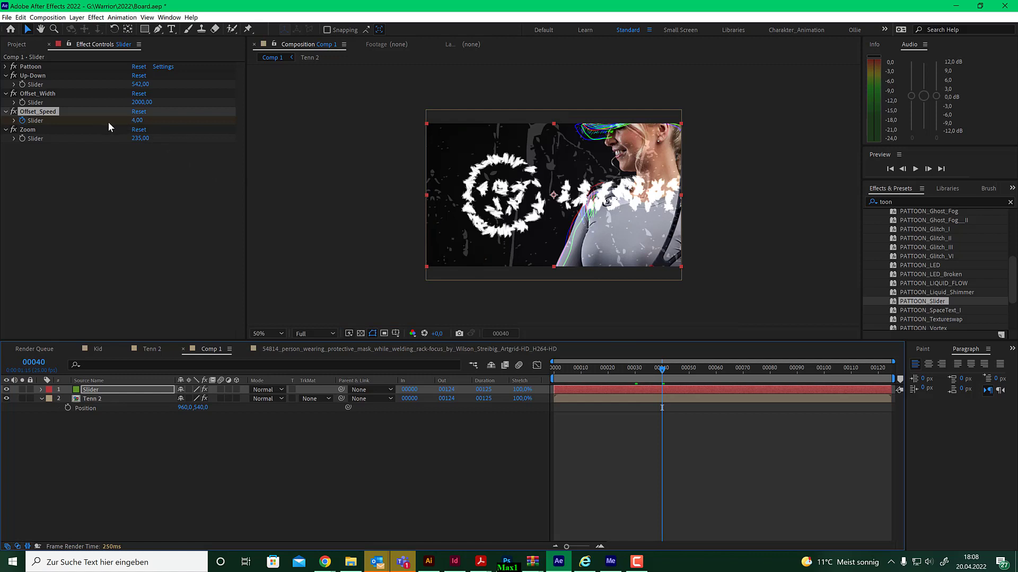
{"action": "left_click", "coordinate": [137, 121]}
{"action": "type", "text": "5"}
{"action": "key", "text": "Return"}
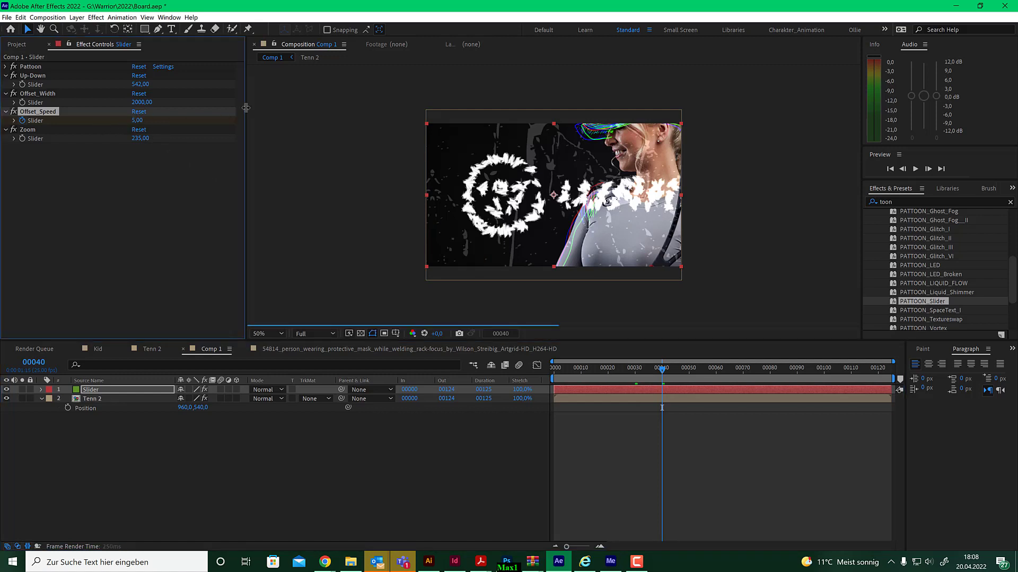
{"action": "left_click_drag", "start_coordinate": [660, 367], "coordinate": [688, 367]}
{"action": "left_click", "coordinate": [137, 121]}
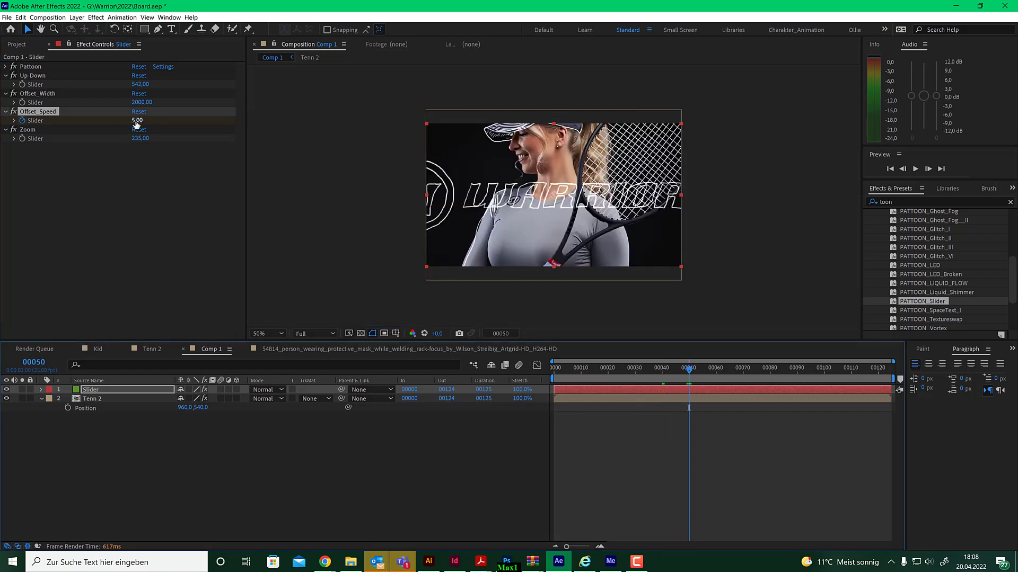
{"action": "type", "text": "1"}
{"action": "key", "text": "Return"}
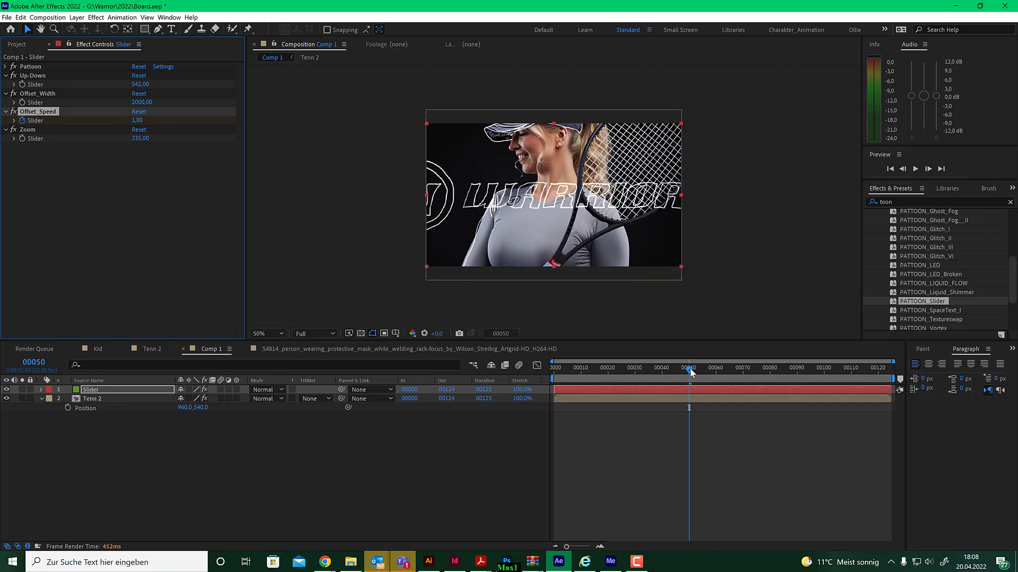
- Play the animation from frame 0 and examine how the keyframed offset speed moves the mirrored image around frames 29 to 38
{"action": "left_click_drag", "start_coordinate": [689, 368], "coordinate": [532, 372]}
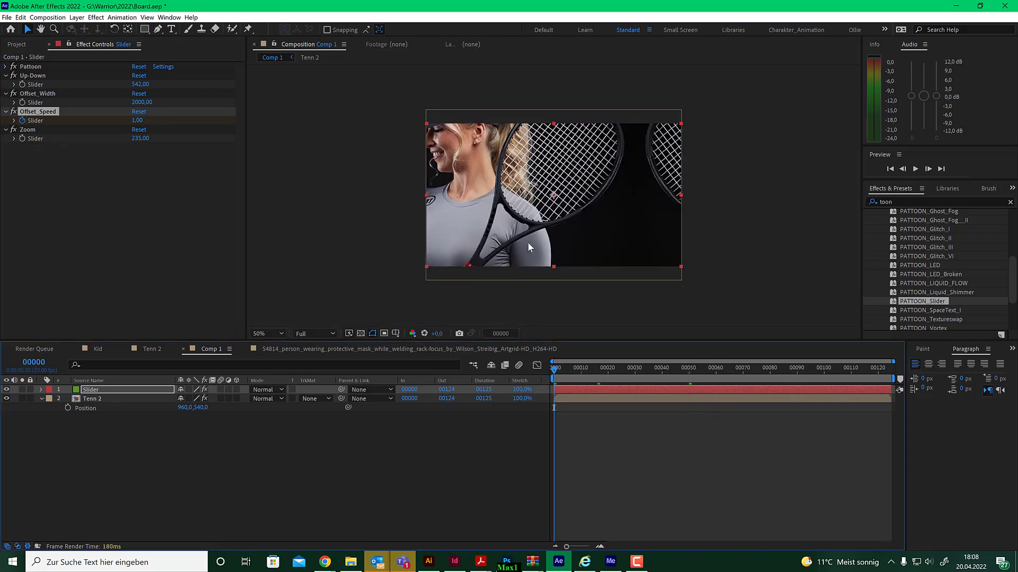
{"action": "key", "text": "space"}
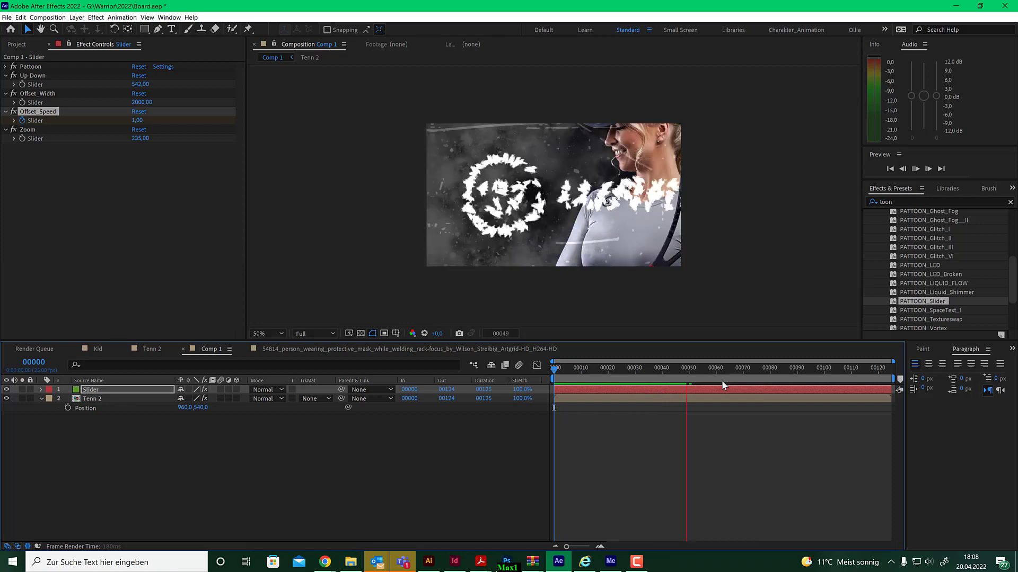
{"action": "key", "text": "space"}
{"action": "left_click_drag", "start_coordinate": [566, 371], "coordinate": [539, 371]}
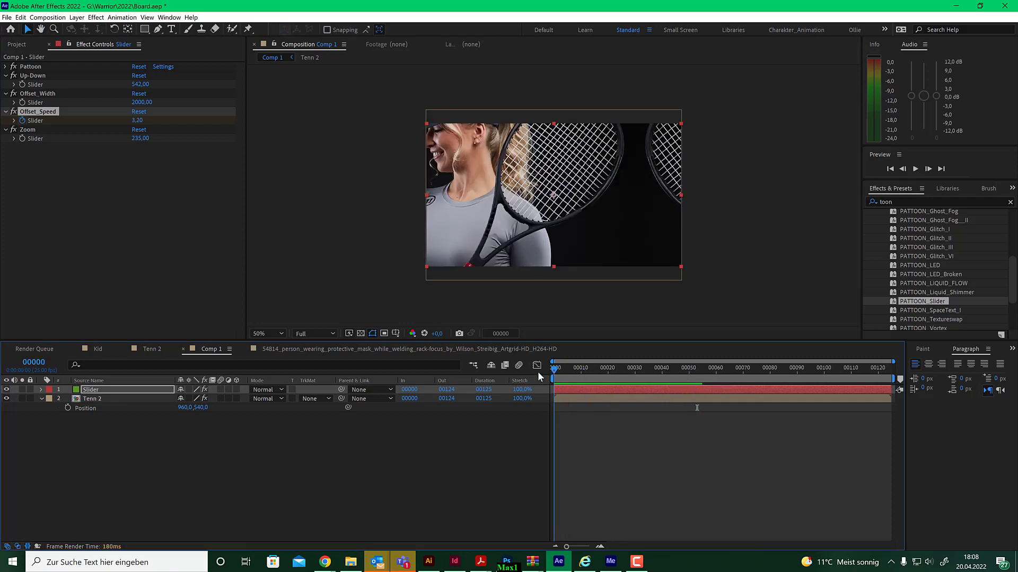
{"action": "key", "text": "space"}
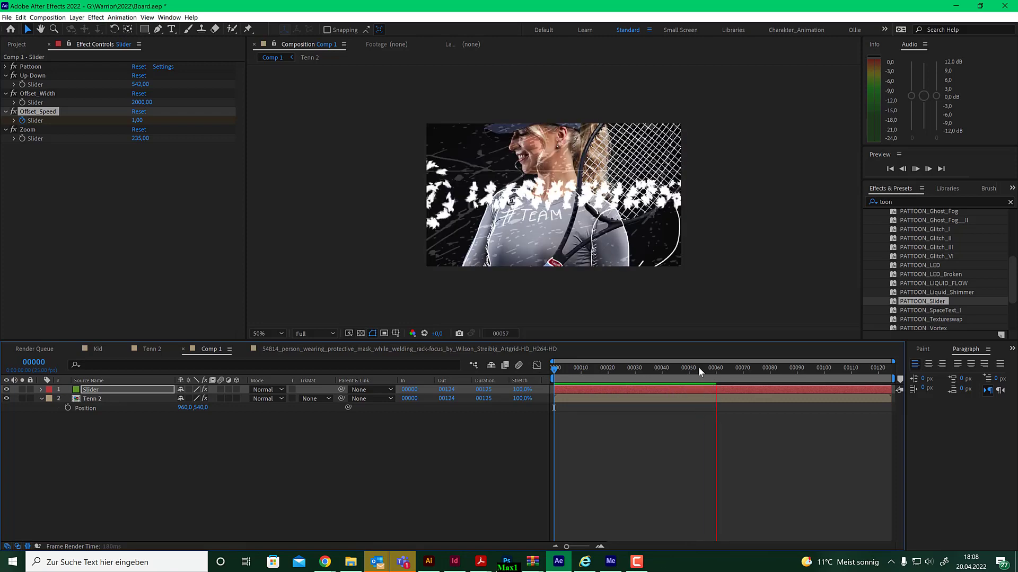
{"action": "left_click_drag", "start_coordinate": [698, 367], "coordinate": [551, 369]}
{"action": "key", "text": "space"}
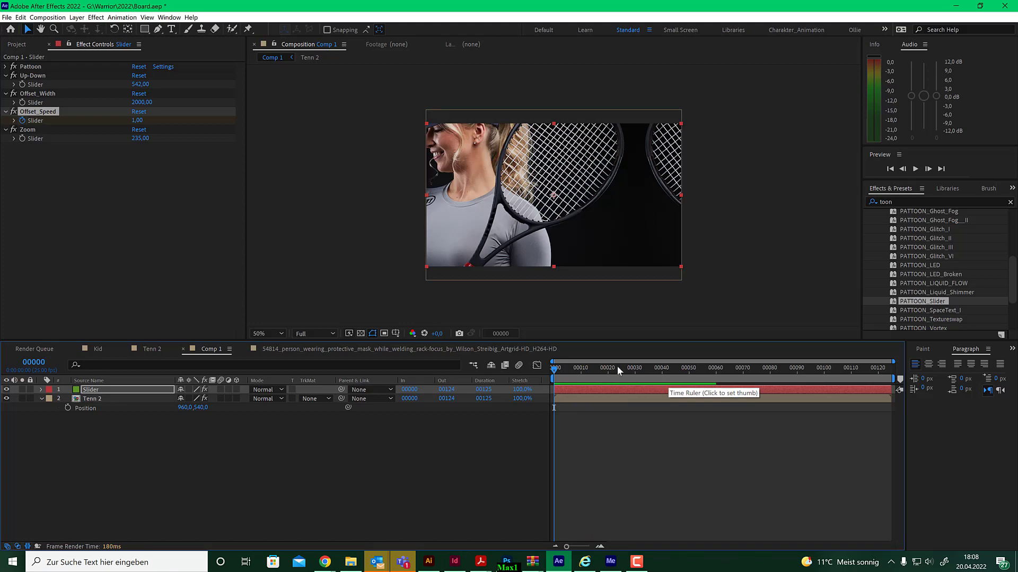
{"action": "left_click_drag", "start_coordinate": [619, 370], "coordinate": [656, 378]}
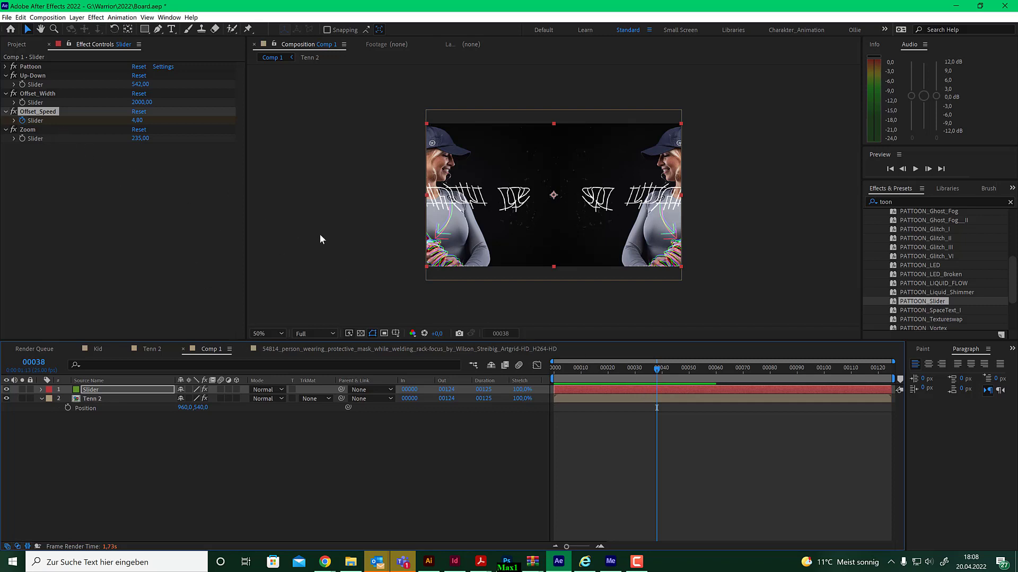
{"action": "left_click_drag", "start_coordinate": [657, 368], "coordinate": [633, 369]}
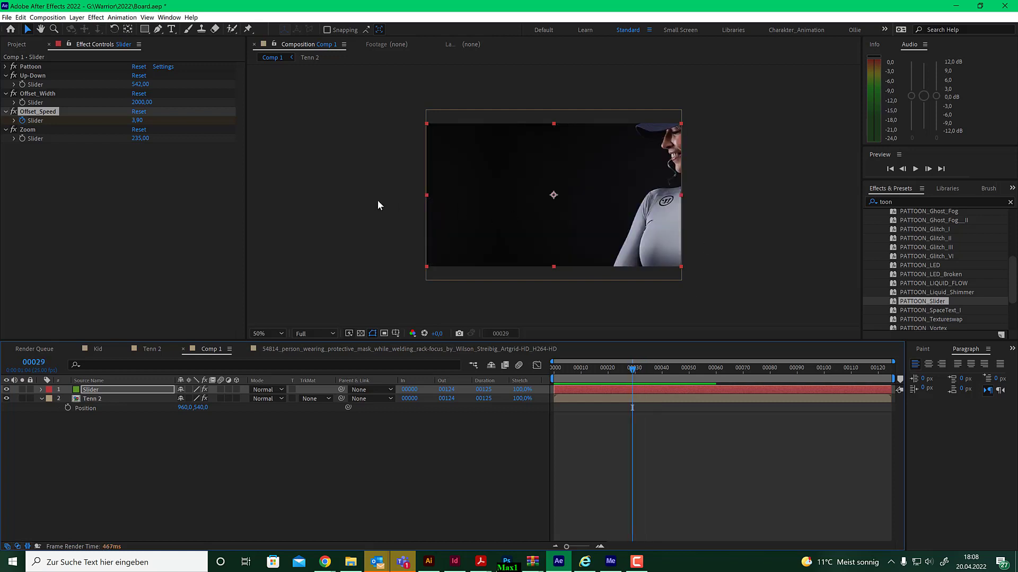
- Set the Zoom slider to 75 and preview the smaller mirrored pattern from the first frame
{"action": "left_click_drag", "start_coordinate": [141, 139], "coordinate": [62, 151]}
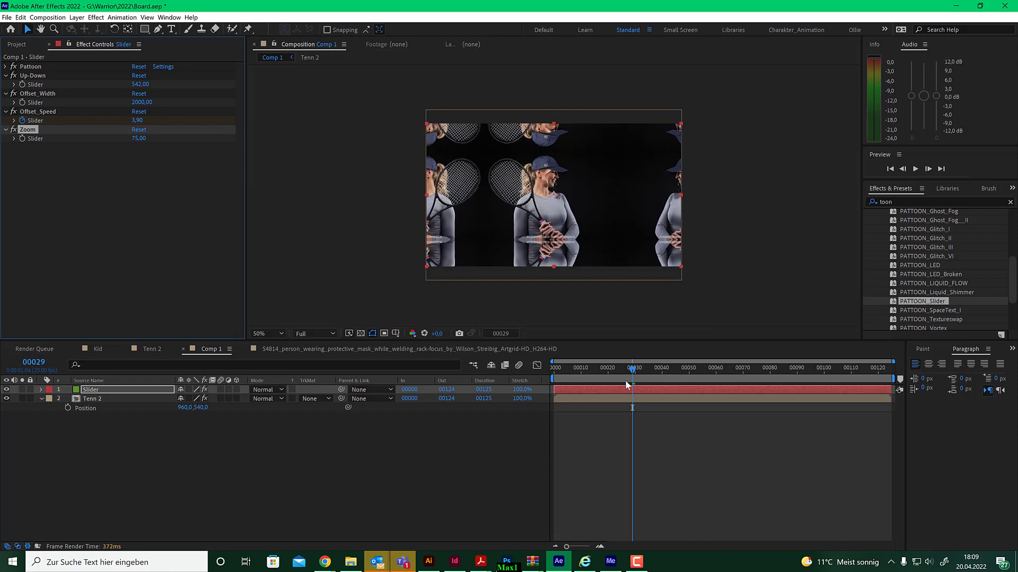
{"action": "left_click_drag", "start_coordinate": [632, 370], "coordinate": [548, 367]}
{"action": "key", "text": "space"}
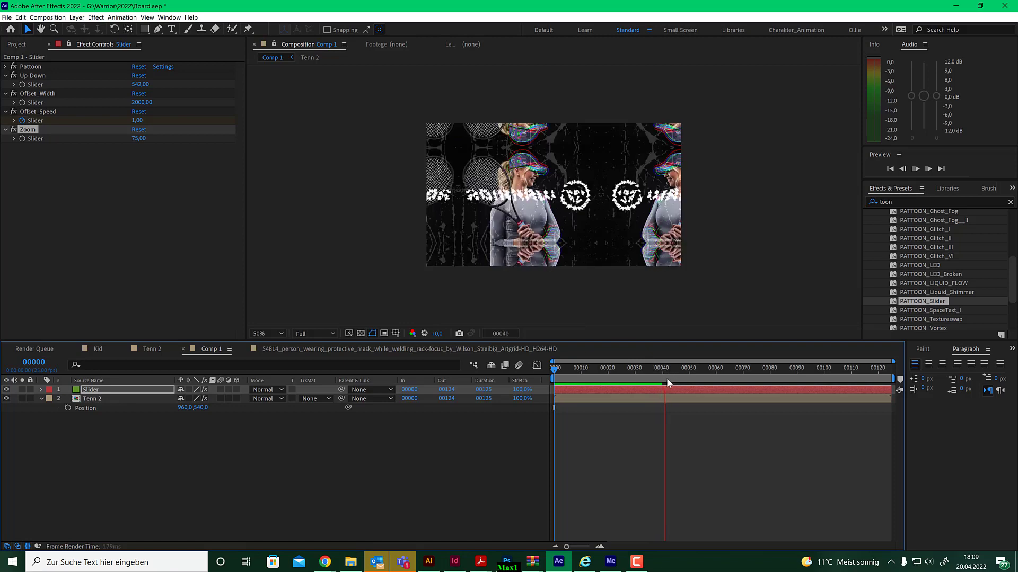
{"action": "key", "text": "space"}
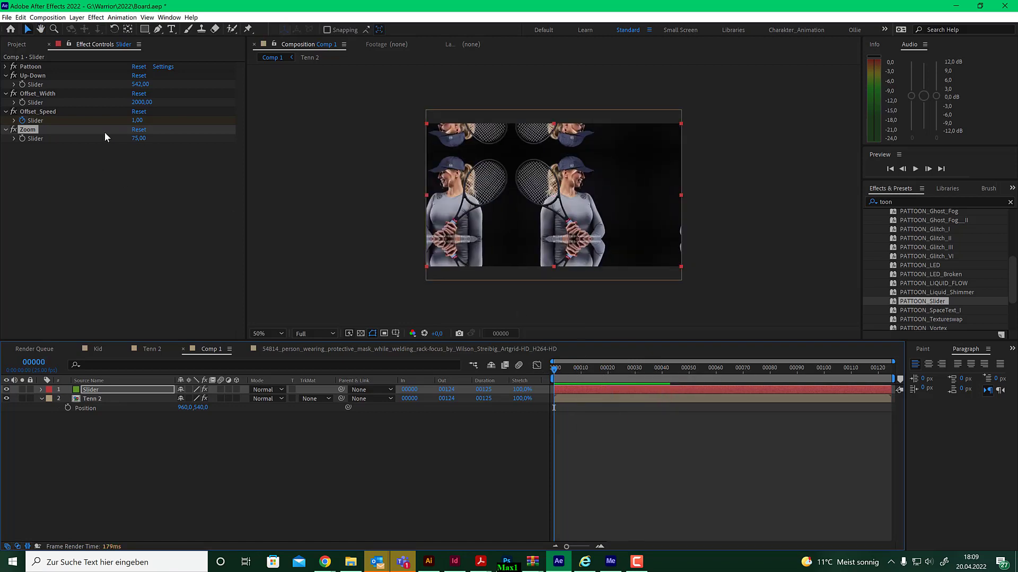
{"action": "key", "text": "space"}
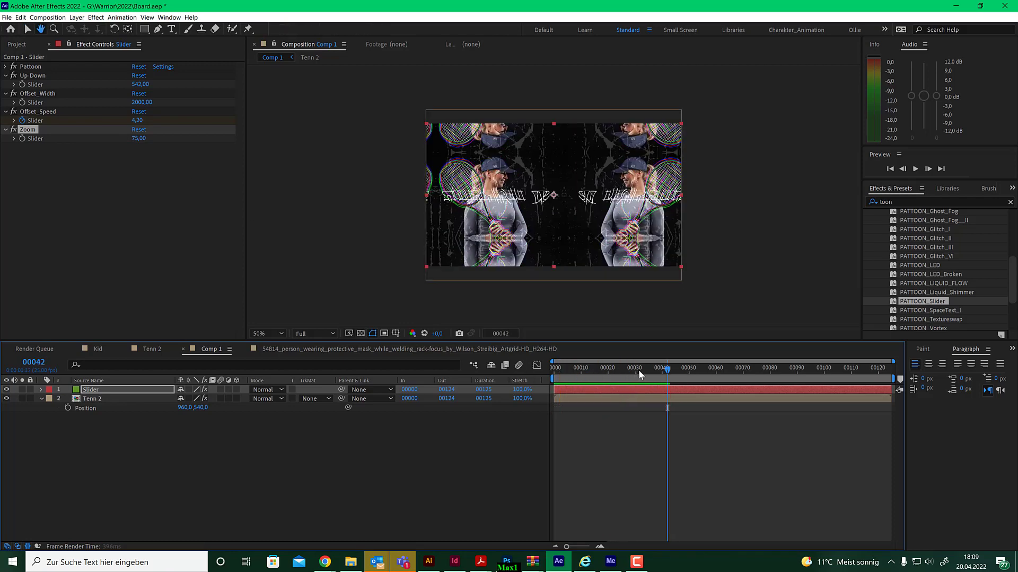
{"action": "left_click", "coordinate": [623, 369]}
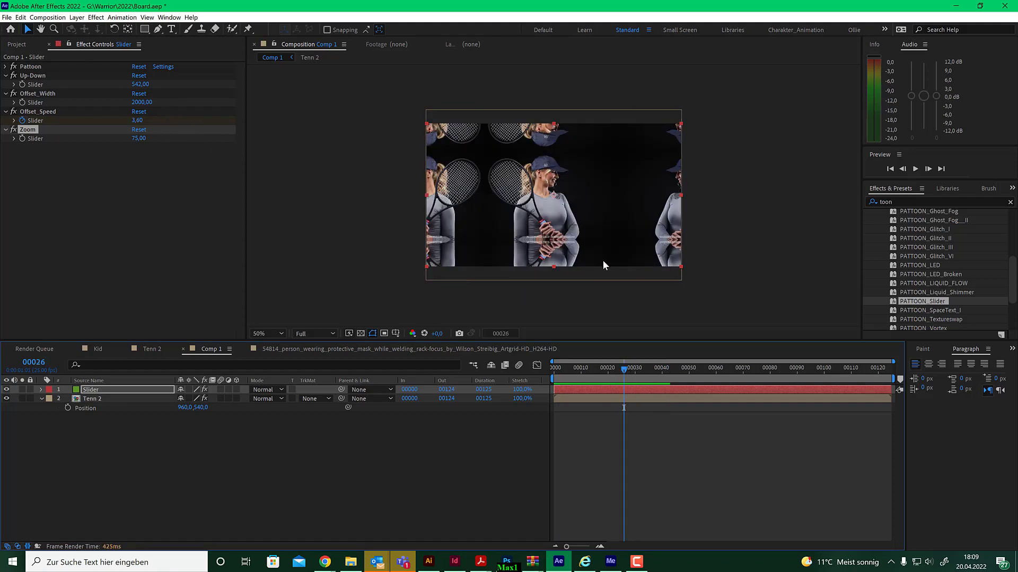
{"action": "mouse_move", "coordinate": [625, 370]}
{"action": "left_mouse_down"}
{"action": "mouse_move", "coordinate": [599, 374]}
{"action": "mouse_move", "coordinate": [629, 373]}
{"action": "mouse_move", "coordinate": [613, 372]}
{"action": "left_mouse_up"}
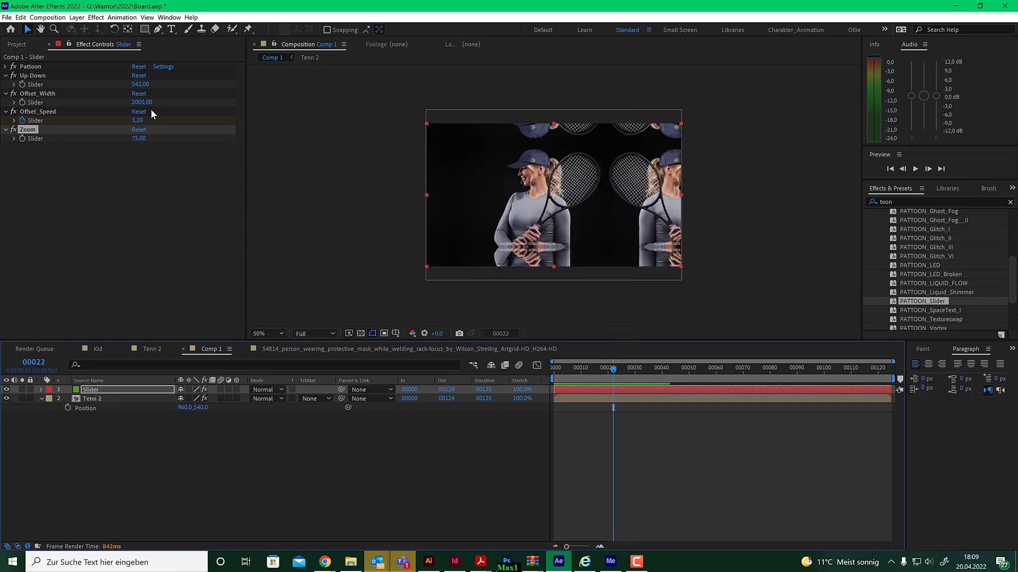
- Try an Offset_Width of 3496 on the Slider layer and check the pattern around frame 18
{"action": "left_click_drag", "start_coordinate": [140, 102], "coordinate": [729, 93]}
{"action": "left_click_drag", "start_coordinate": [832, 92], "coordinate": [915, 92]}
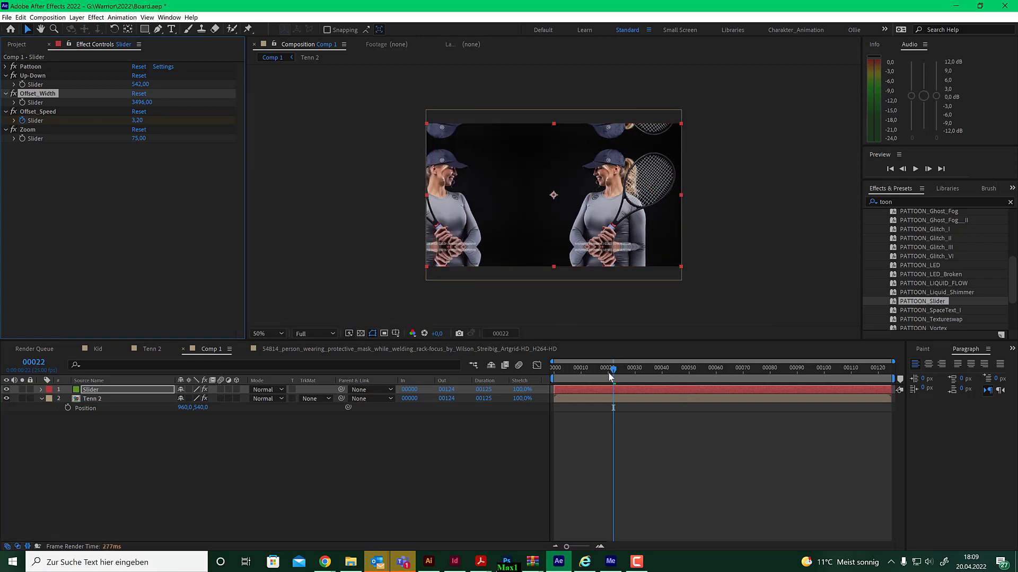
{"action": "mouse_move", "coordinate": [611, 375]}
{"action": "left_mouse_down"}
{"action": "mouse_move", "coordinate": [553, 371]}
{"action": "mouse_move", "coordinate": [653, 371]}
{"action": "mouse_move", "coordinate": [603, 369]}
{"action": "left_mouse_up"}
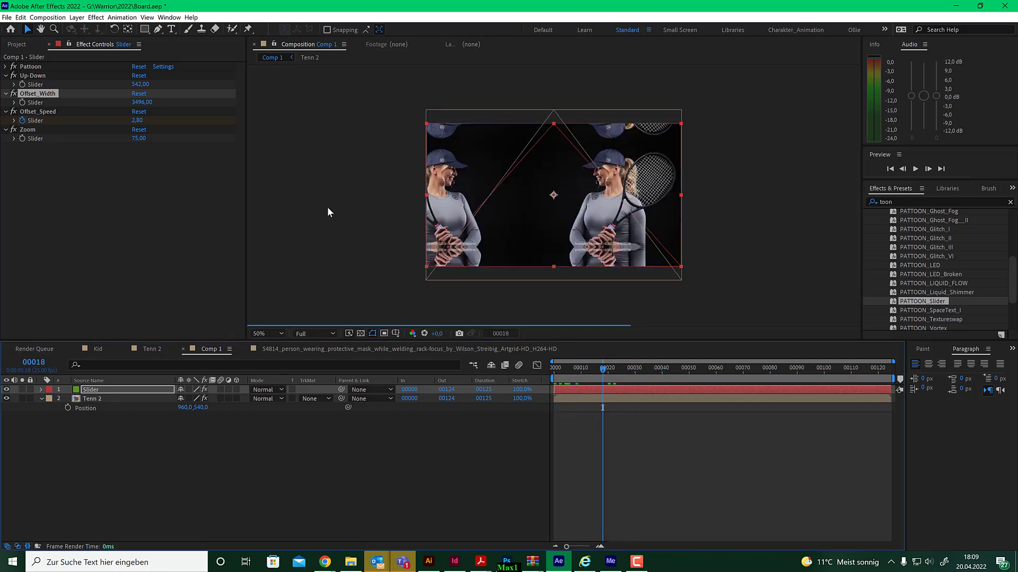
- Set the Slider layer's Offset_Width to 2000 and its Up-Down slider to 536
{"action": "left_click", "coordinate": [142, 103]}
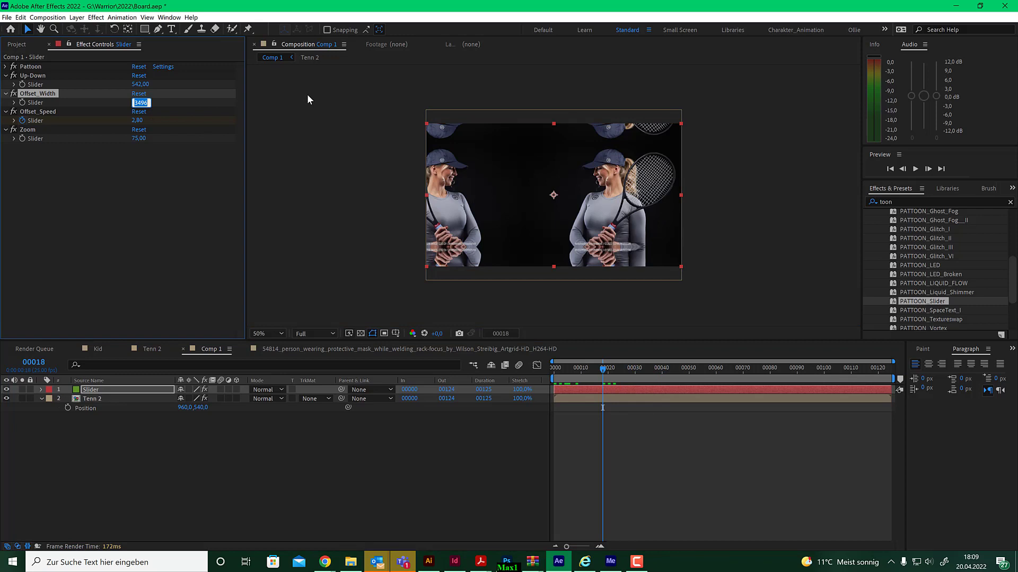
{"action": "type", "text": "2000"}
{"action": "key", "text": "Return"}
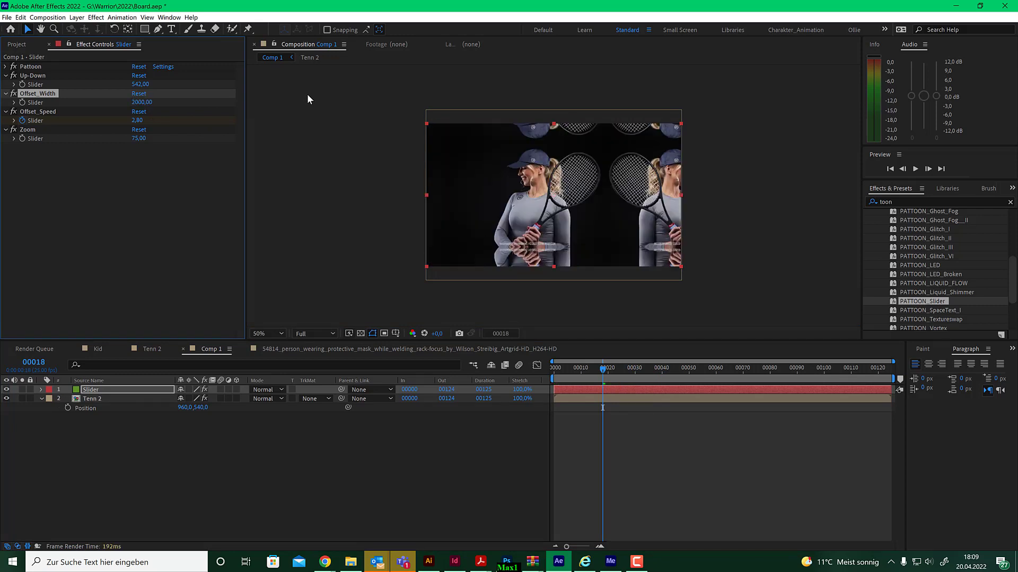
{"action": "mouse_move", "coordinate": [141, 84]}
{"action": "left_mouse_down"}
{"action": "mouse_move", "coordinate": [21, 84]}
{"action": "mouse_move", "coordinate": [268, 94]}
{"action": "mouse_move", "coordinate": [146, 92]}
{"action": "left_mouse_up"}
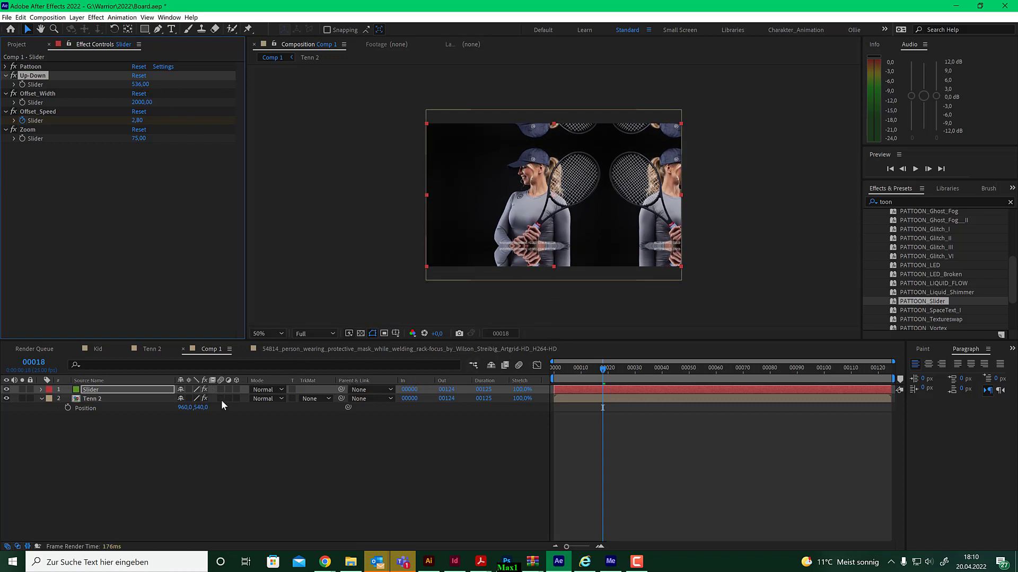
- Switch to the welding footage composition and add a new solid named Slide at frame 736123
{"action": "left_click", "coordinate": [333, 349]}
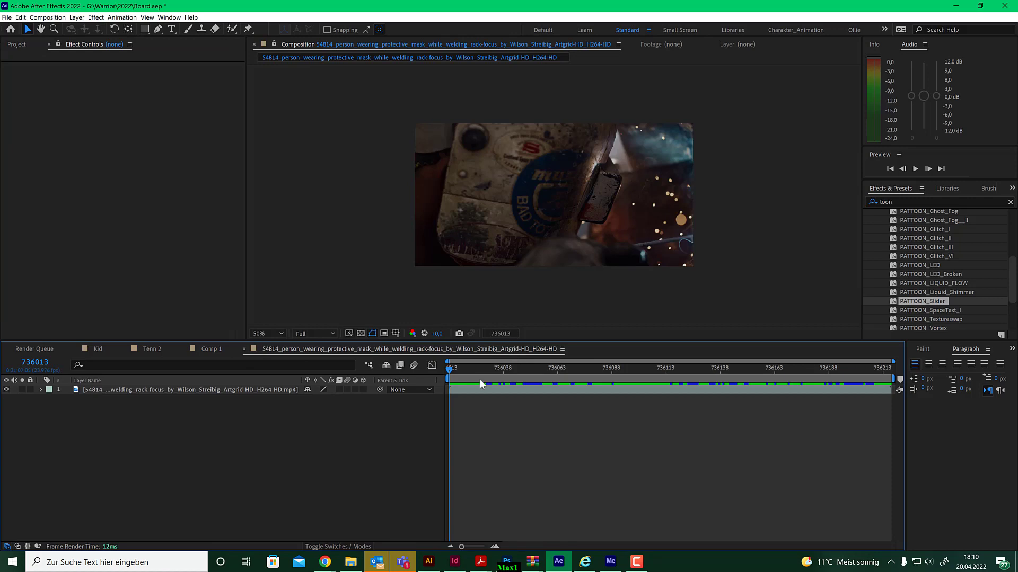
{"action": "left_click_drag", "start_coordinate": [457, 369], "coordinate": [688, 365]}
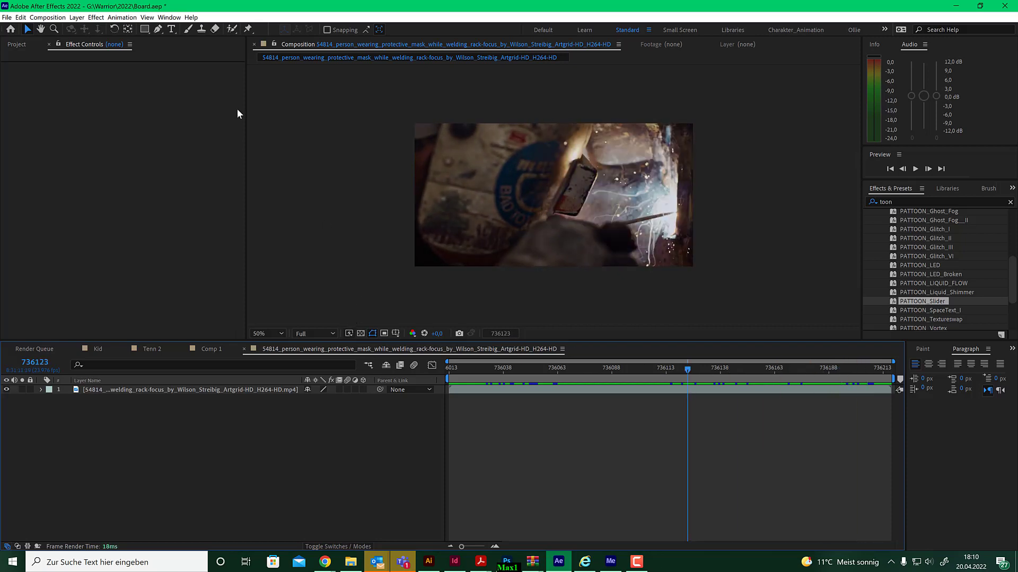
{"action": "left_click", "coordinate": [77, 17]}
{"action": "mouse_move", "coordinate": [93, 25]}
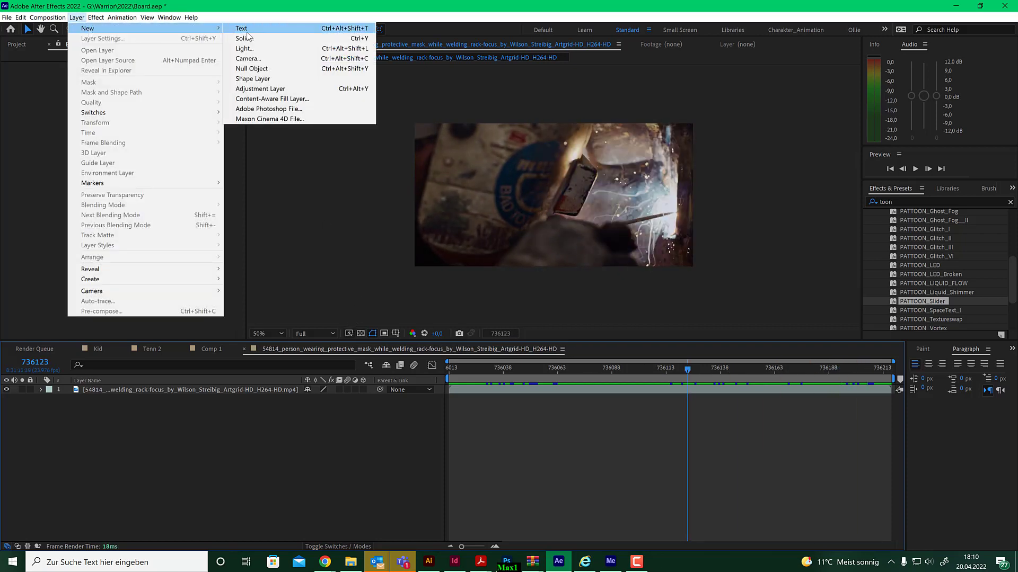
{"action": "left_click", "coordinate": [249, 39]}
{"action": "type", "text": "Slide"}
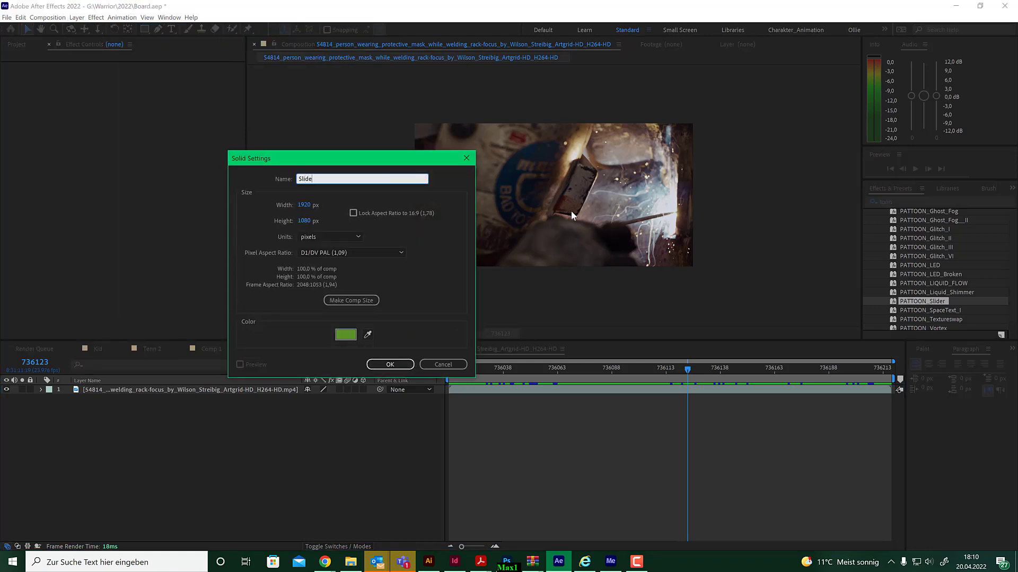
{"action": "key", "text": "Return"}
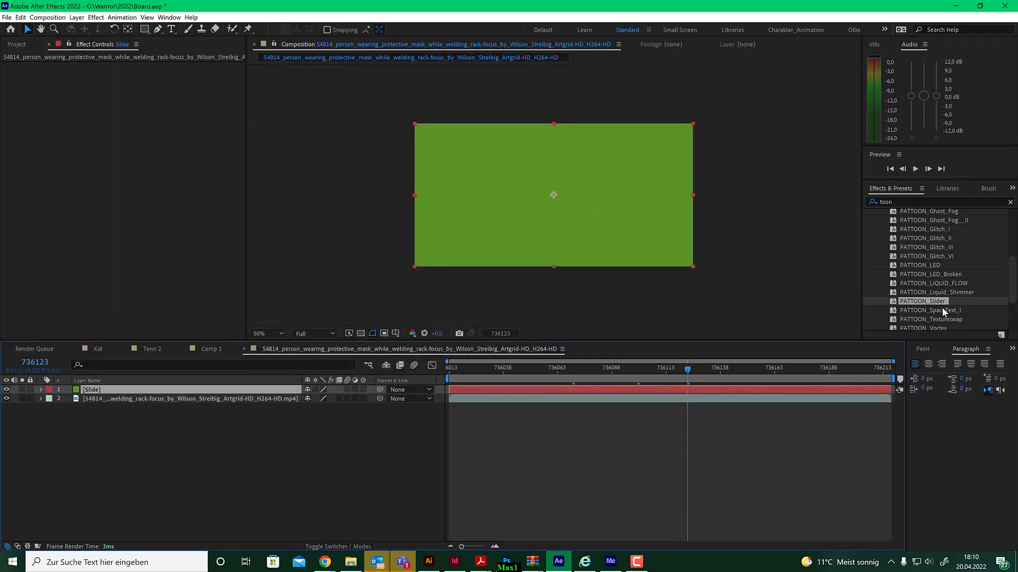
- Apply the PATTOON_Slider preset to the Slide solid and set its transform tile mode to Mirrored
{"action": "left_click_drag", "start_coordinate": [936, 300], "coordinate": [531, 255]}
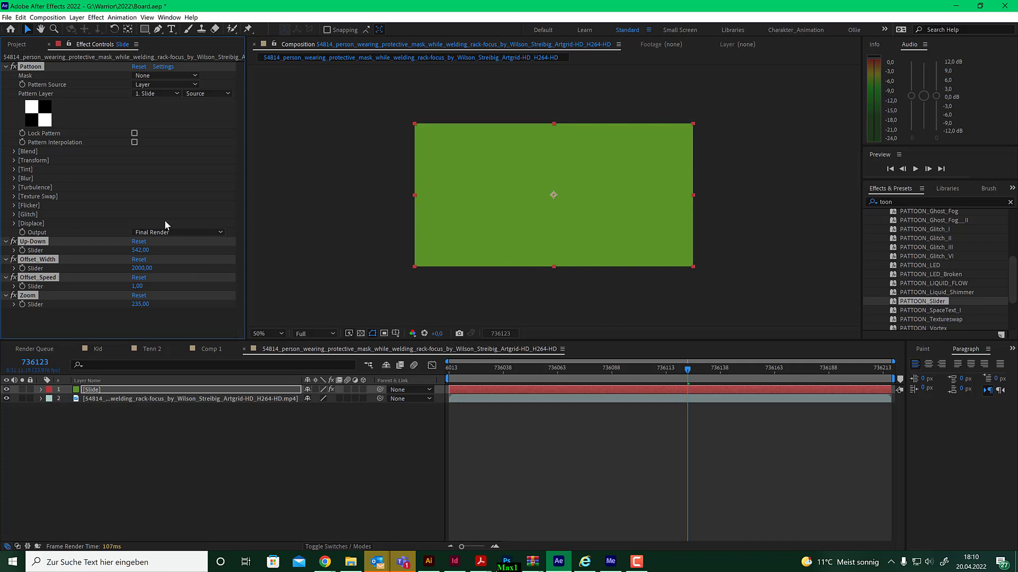
{"action": "left_click", "coordinate": [15, 160]}
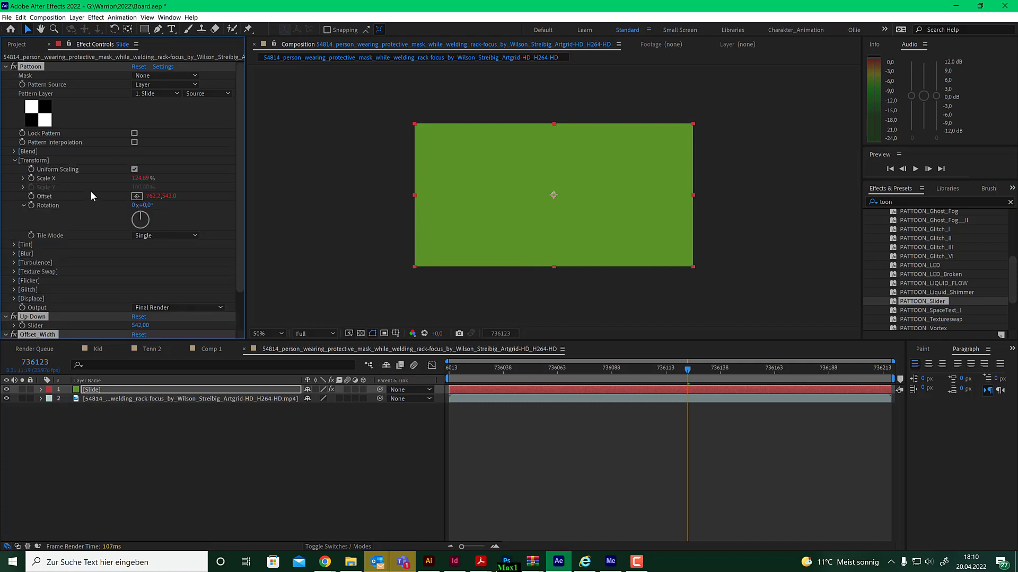
{"action": "left_click", "coordinate": [158, 237]}
{"action": "left_click", "coordinate": [157, 265]}
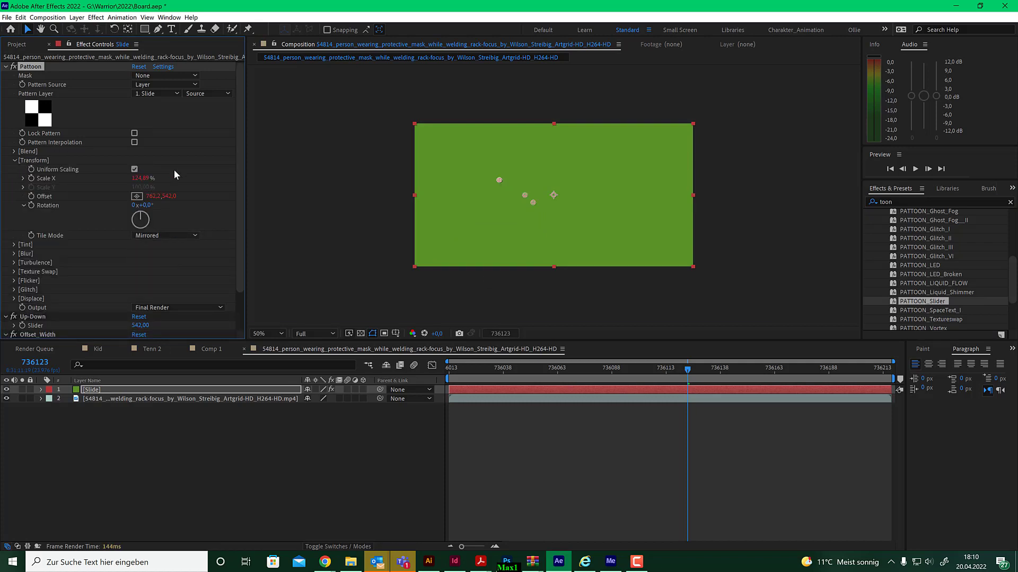
- Use the welding footage layer as the Pattoon effect's pattern layer and collapse the effect's settings
{"action": "left_click", "coordinate": [170, 93]}
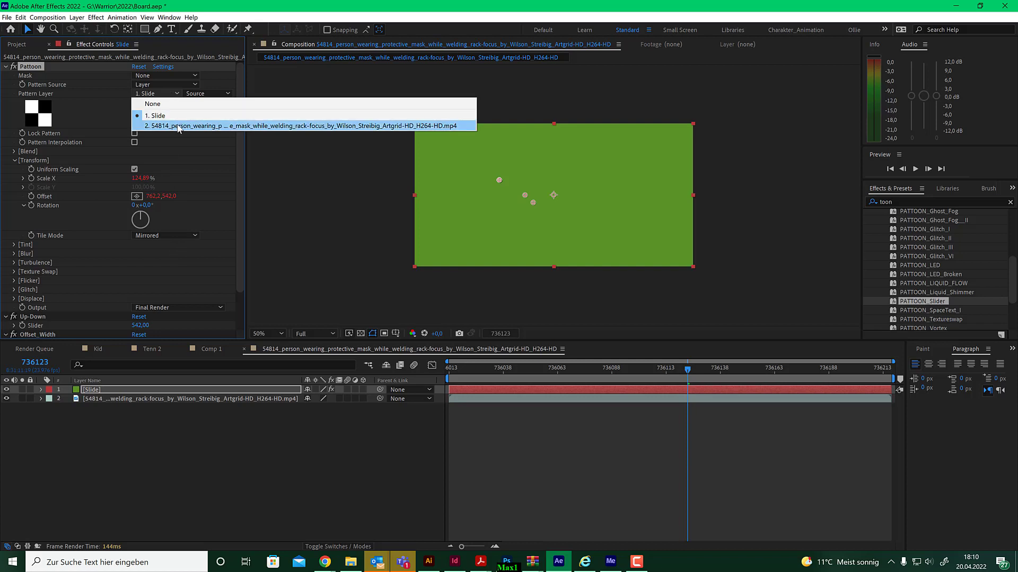
{"action": "left_click", "coordinate": [179, 128]}
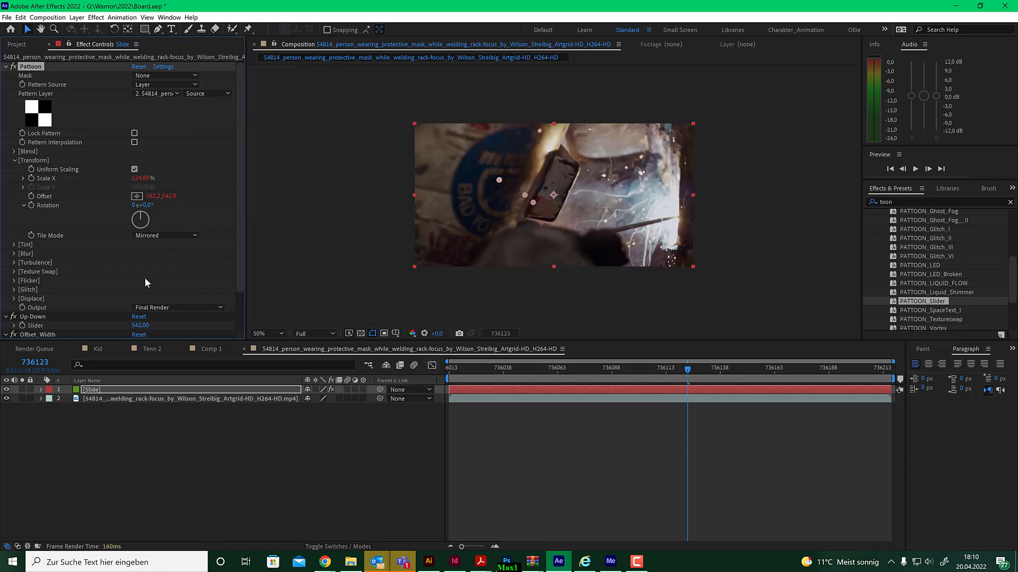
{"action": "left_click", "coordinate": [5, 68]}
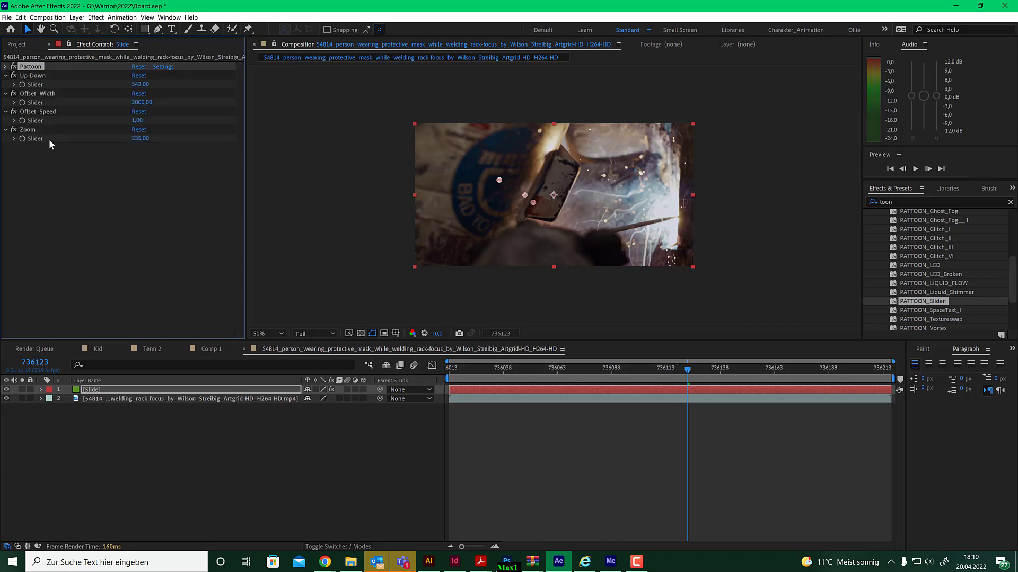
- Hide the Slide layer to review the original welding footage back to its first frame, and show the layer again
{"action": "left_click", "coordinate": [6, 390]}
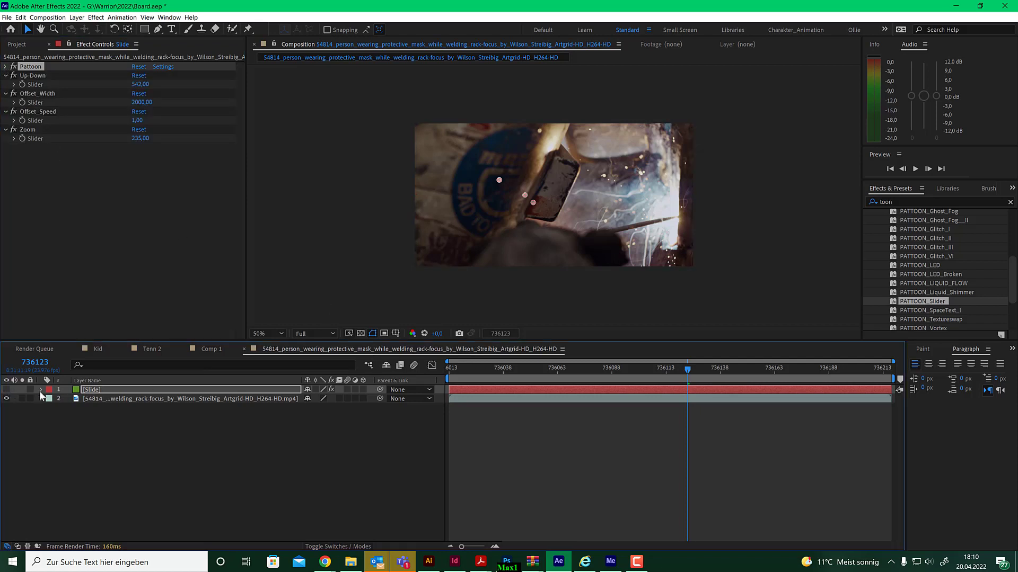
{"action": "left_click_drag", "start_coordinate": [640, 368], "coordinate": [440, 368]}
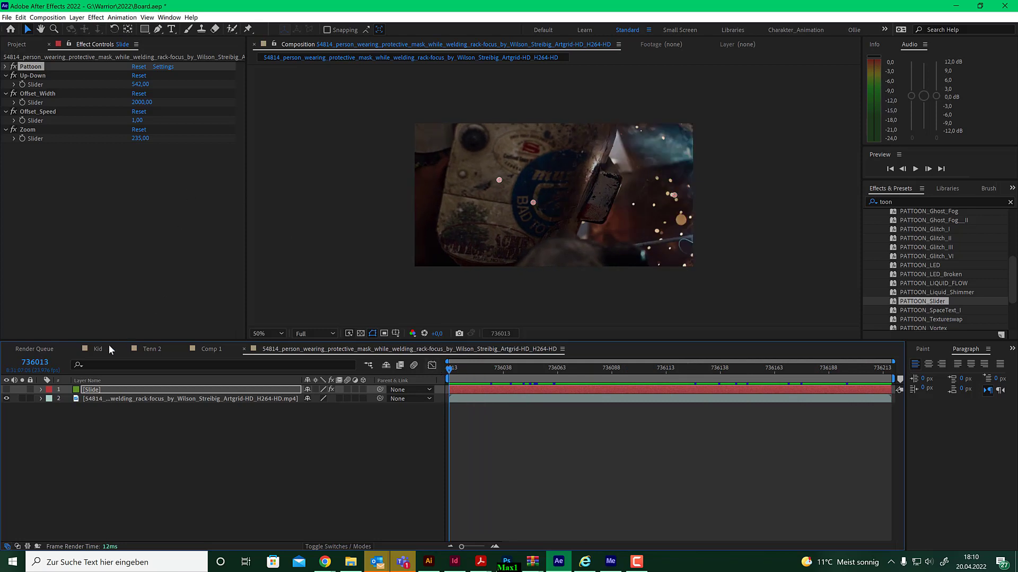
{"action": "left_click", "coordinate": [7, 390]}
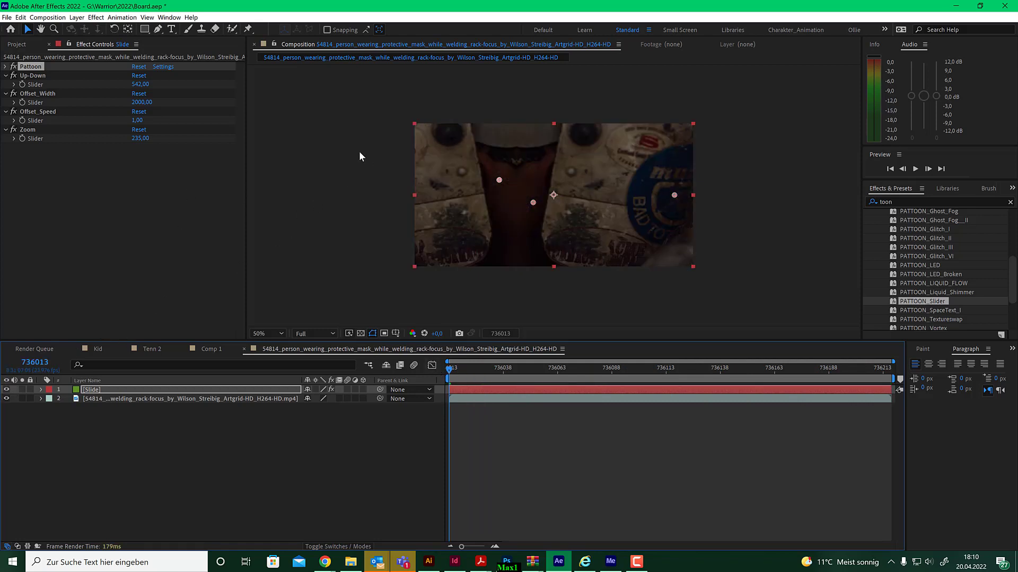
- Set the Slide layer's Zoom slider to 300
{"action": "left_click", "coordinate": [139, 139]}
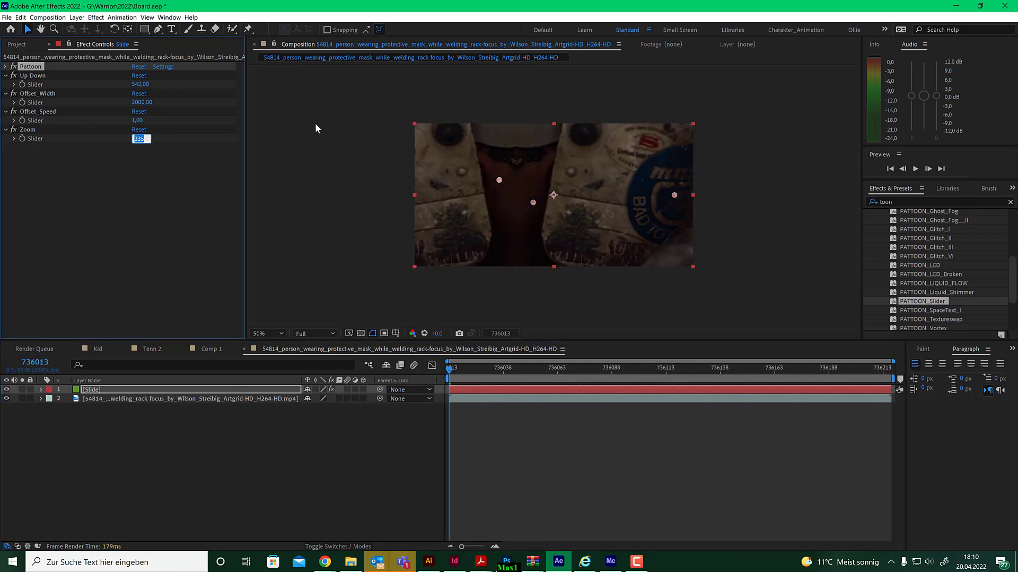
{"action": "type", "text": "300"}
{"action": "key", "text": "Return"}
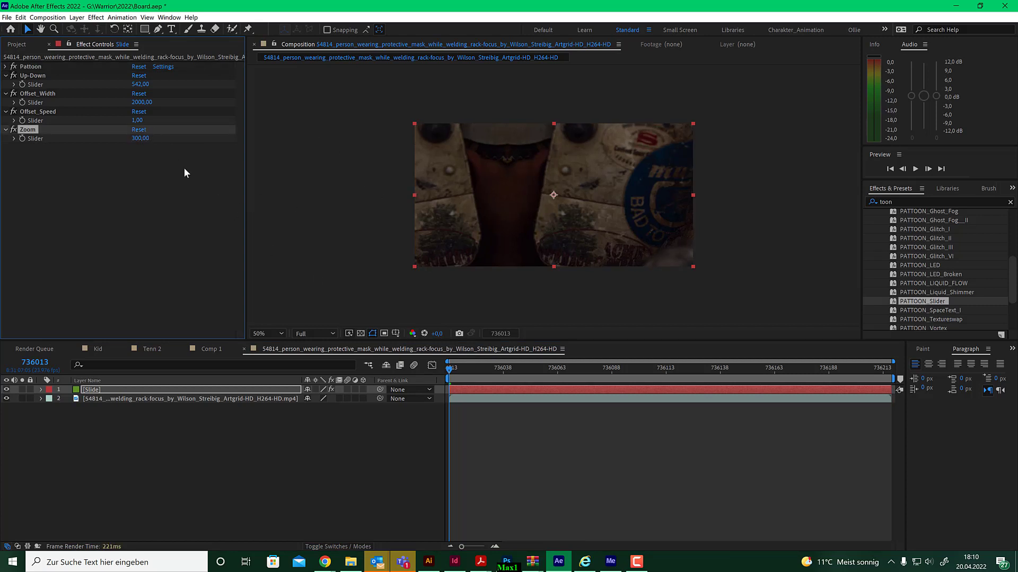
- Keyframe the Slide layer's Offset_Speed with 1 at the first frame and 5 at frame 736112
{"action": "left_click", "coordinate": [23, 113]}
{"action": "left_click_drag", "start_coordinate": [611, 374], "coordinate": [664, 366]}
{"action": "left_click", "coordinate": [137, 121]}
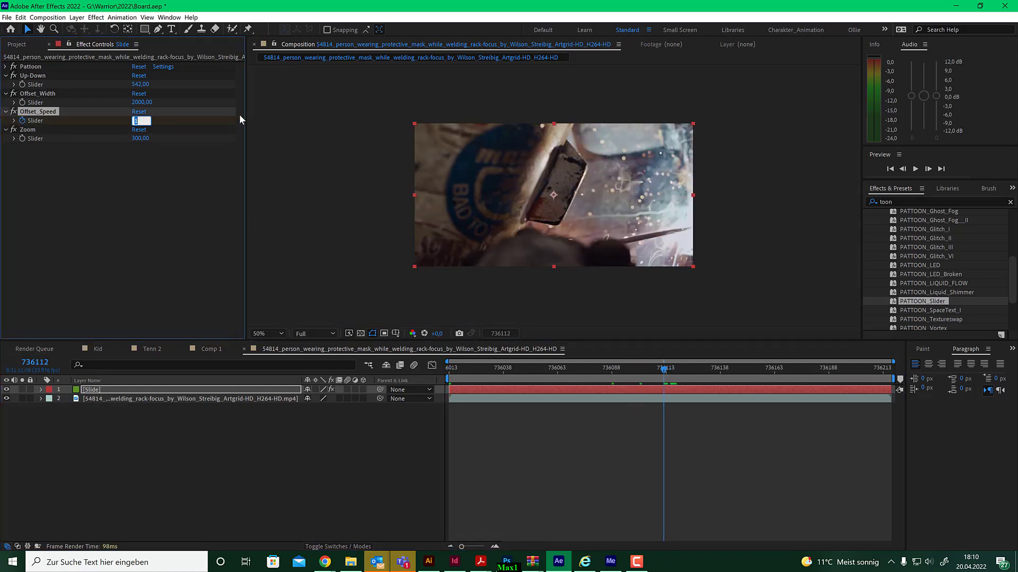
{"action": "type", "text": "5"}
{"action": "key", "text": "Return"}
- Add Offset_Speed keyframes with a value of 0 at frame 736163 and 1 at frame 736189
{"action": "left_click", "coordinate": [771, 368]}
{"action": "left_click", "coordinate": [142, 120]}
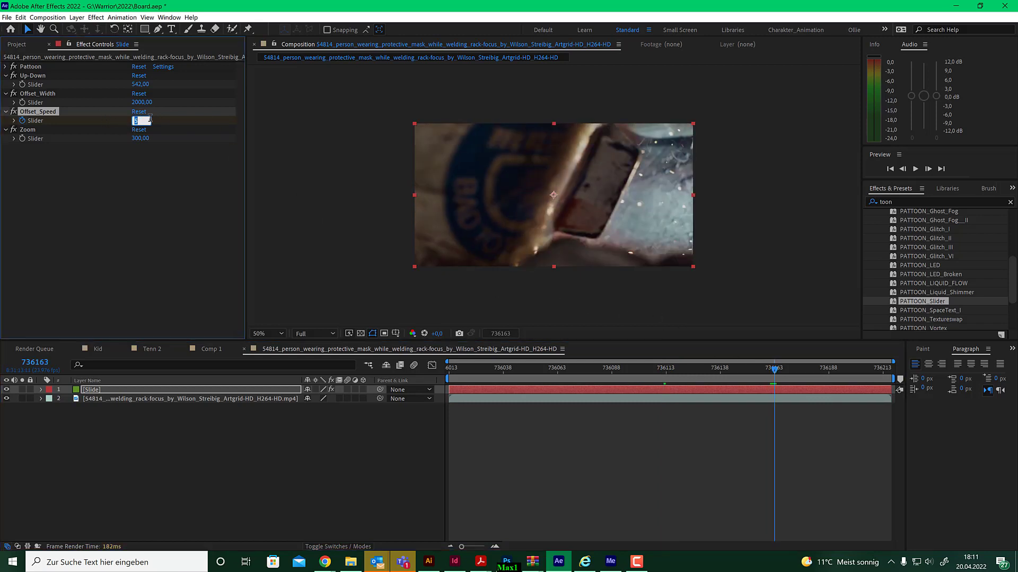
{"action": "type", "text": "0"}
{"action": "key", "text": "Return"}
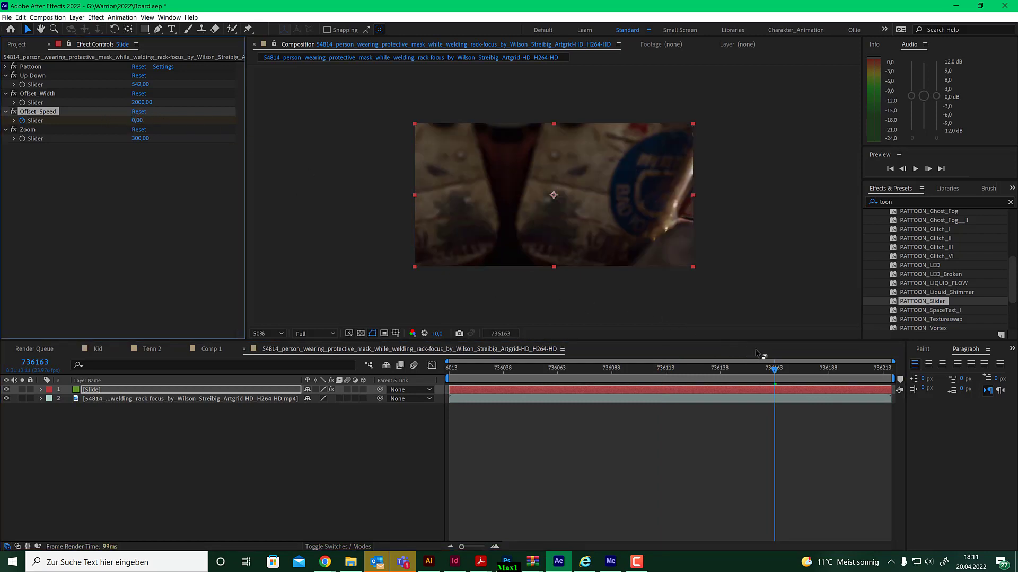
{"action": "left_click_drag", "start_coordinate": [778, 372], "coordinate": [833, 369]}
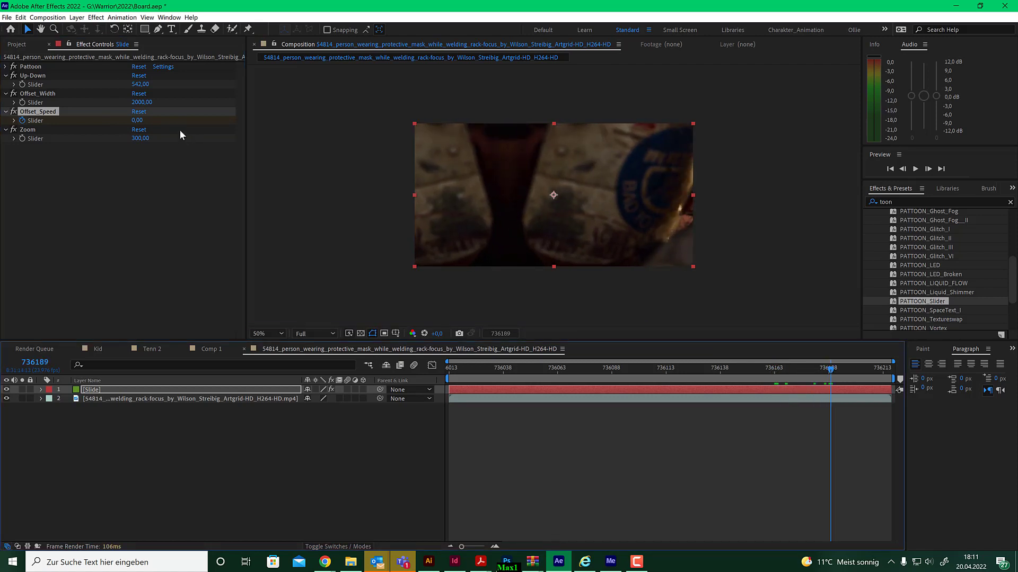
{"action": "left_click", "coordinate": [137, 121]}
{"action": "type", "text": "1"}
{"action": "key", "text": "Return"}
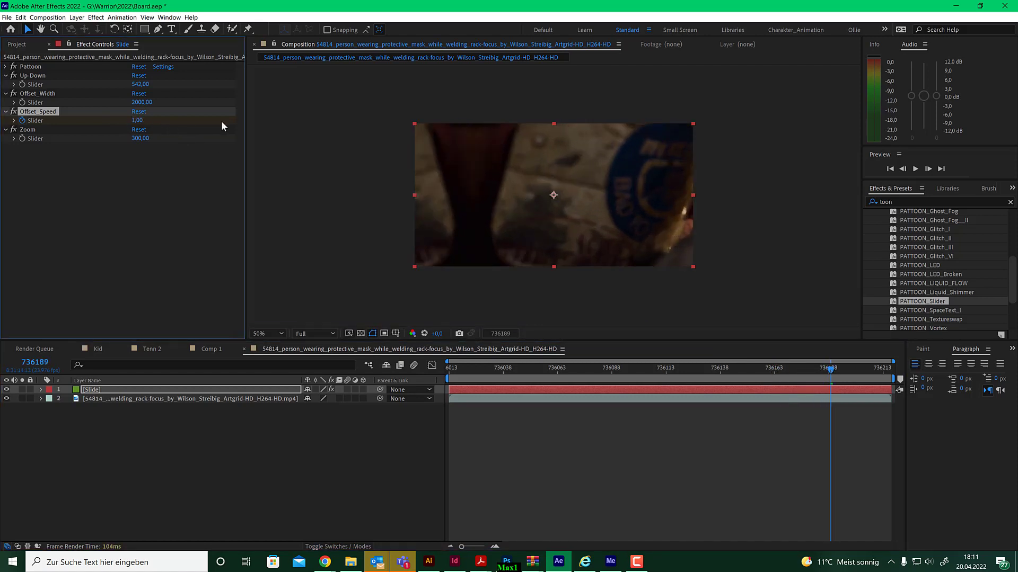
- Play the welding composition from its first frame and examine the sliding motion around frame 736067
{"action": "key", "text": "Home"}
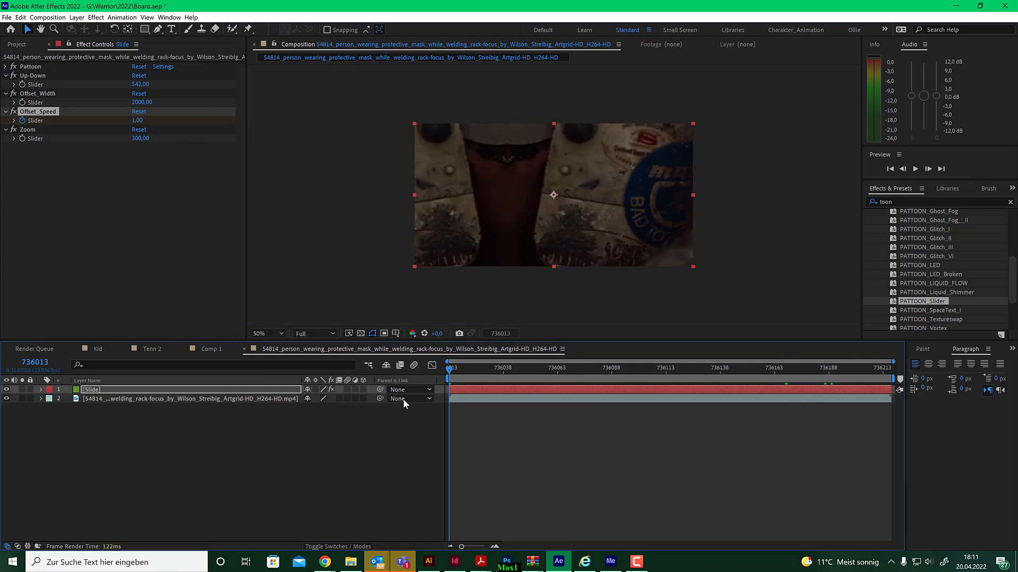
{"action": "key", "text": "space"}
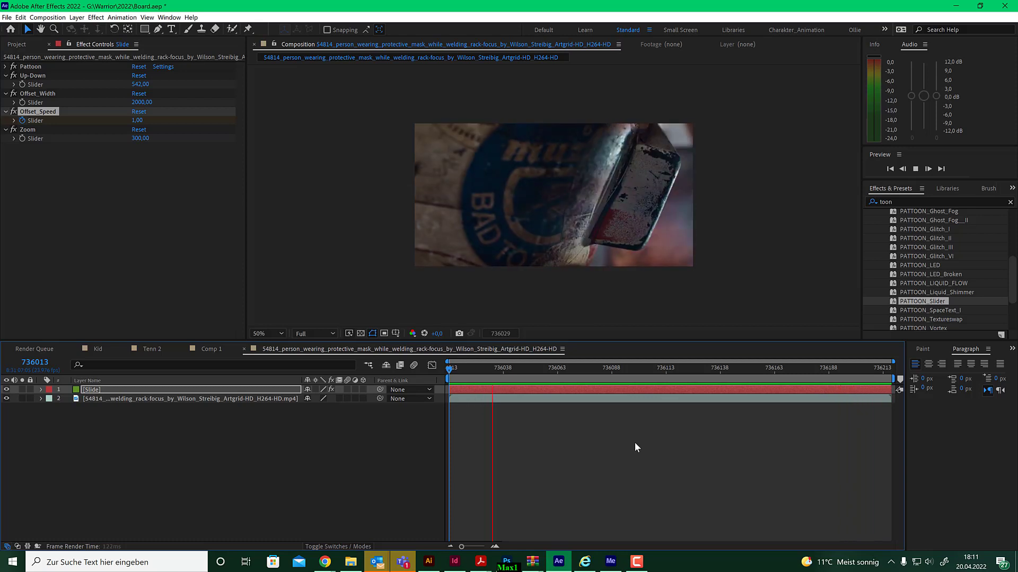
{"action": "mouse_move", "coordinate": [583, 369]}
{"action": "left_mouse_down"}
{"action": "mouse_move", "coordinate": [553, 374]}
{"action": "mouse_move", "coordinate": [566, 374]}
{"action": "left_mouse_up"}
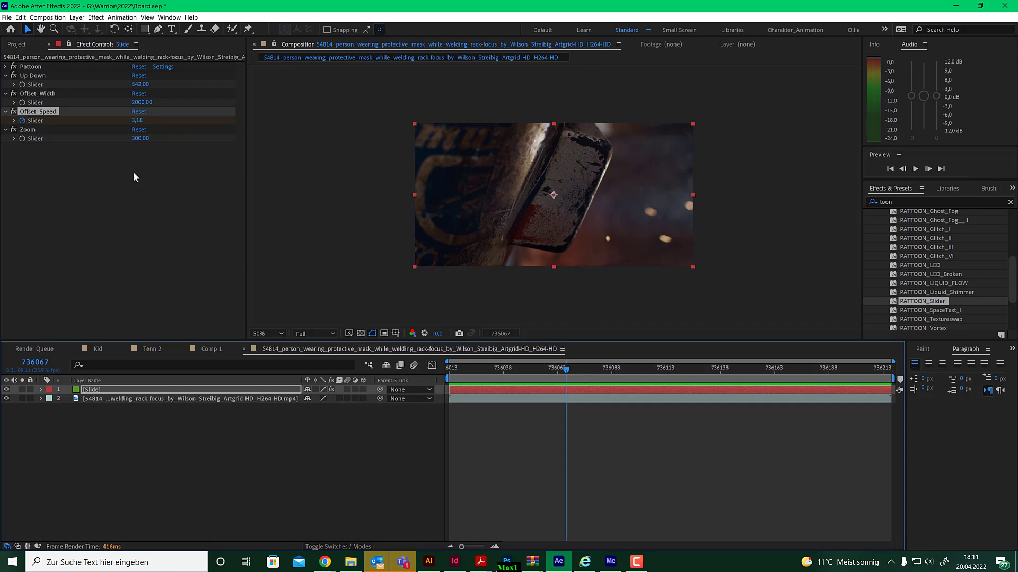
- Open the Tenn 2 composition at frame 24 and hide all six Black Solid layers
{"action": "left_click", "coordinate": [155, 349]}
{"action": "mouse_move", "coordinate": [605, 371]}
{"action": "left_mouse_down"}
{"action": "mouse_move", "coordinate": [579, 368]}
{"action": "mouse_move", "coordinate": [649, 364]}
{"action": "mouse_move", "coordinate": [617, 363]}
{"action": "left_mouse_up"}
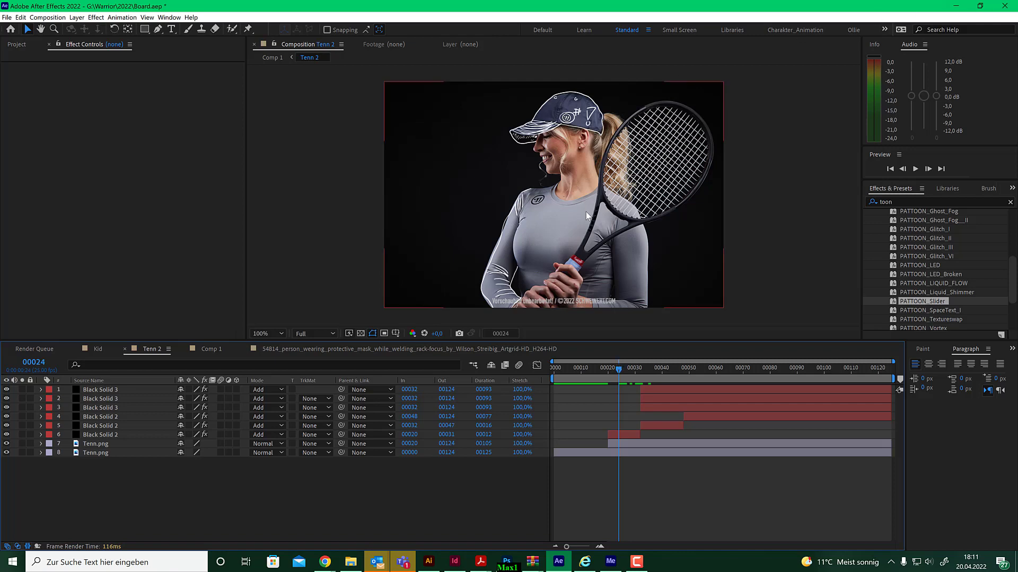
{"action": "scroll", "coordinate": [588, 213], "scroll_direction": "up", "scroll_amount": 1}
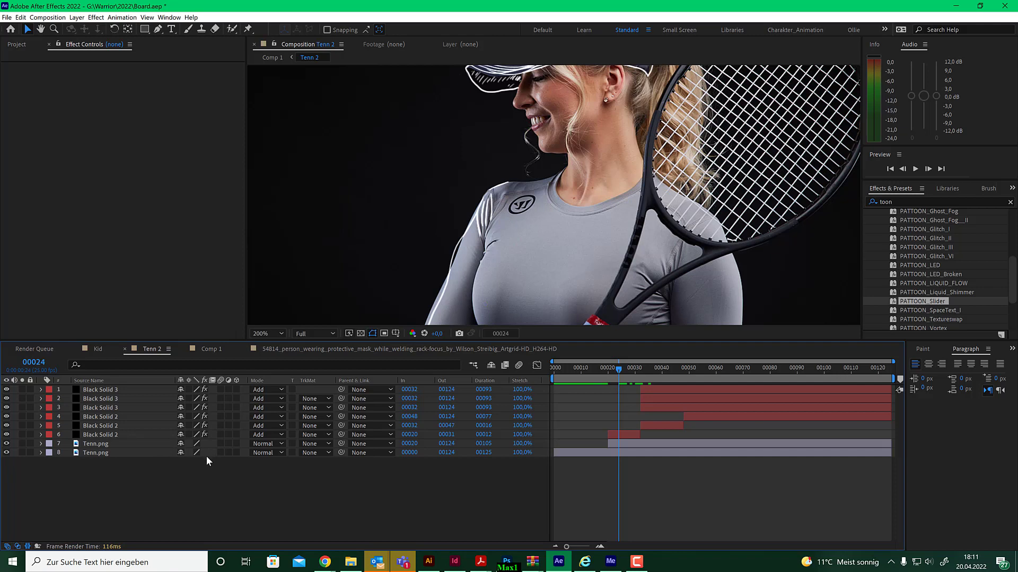
{"action": "left_click_drag", "start_coordinate": [6, 435], "coordinate": [6, 389]}
{"action": "key", "text": "comma"}
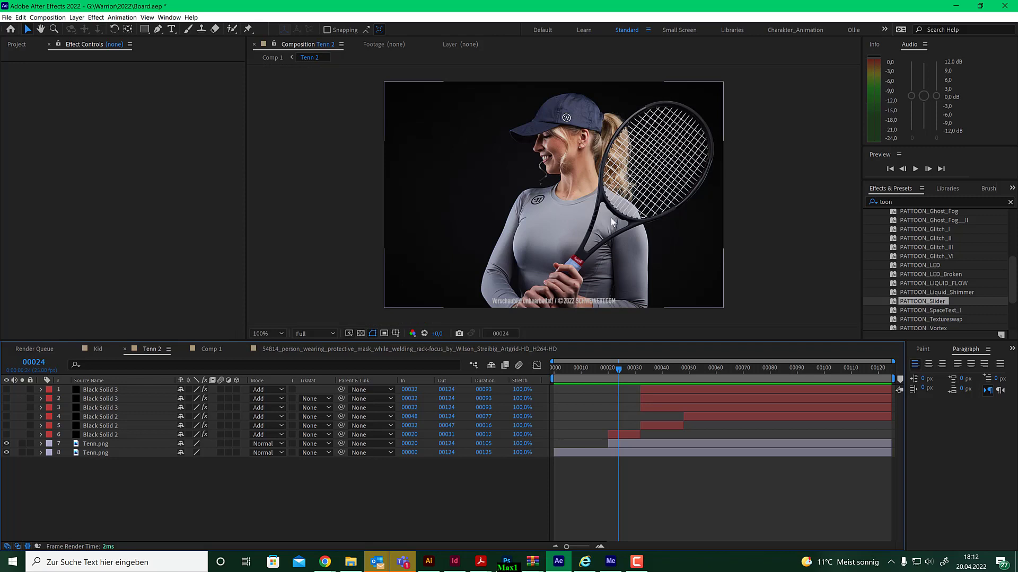
- Show the Black Solid 2 layer in row 6 and set its Pattoon pattern texture to the cap drawing from the Tennis folder
{"action": "left_click", "coordinate": [112, 435]}
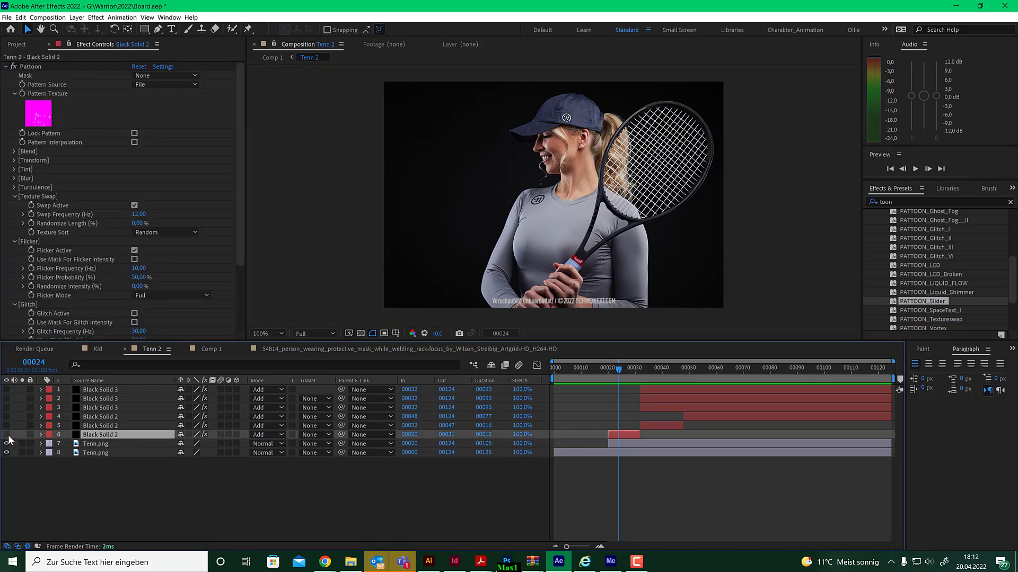
{"action": "left_click", "coordinate": [7, 435]}
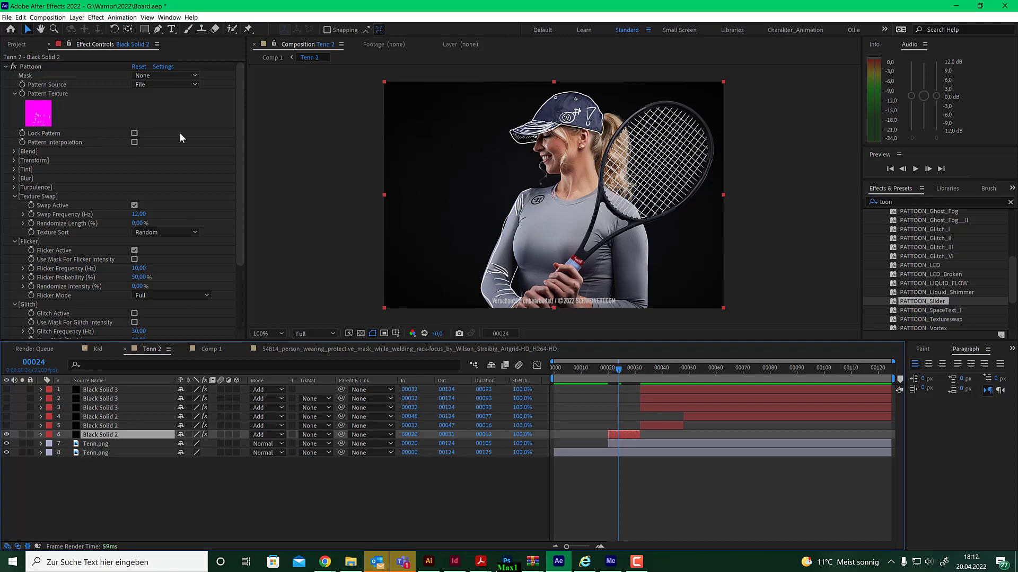
{"action": "left_click", "coordinate": [37, 117]}
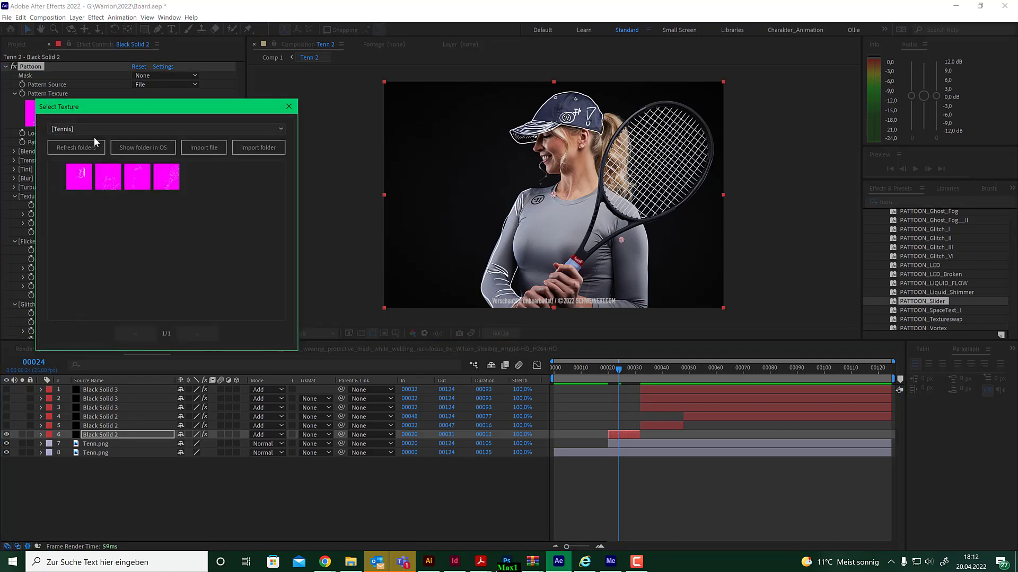
{"action": "left_click", "coordinate": [175, 178]}
{"action": "left_click", "coordinate": [34, 109]}
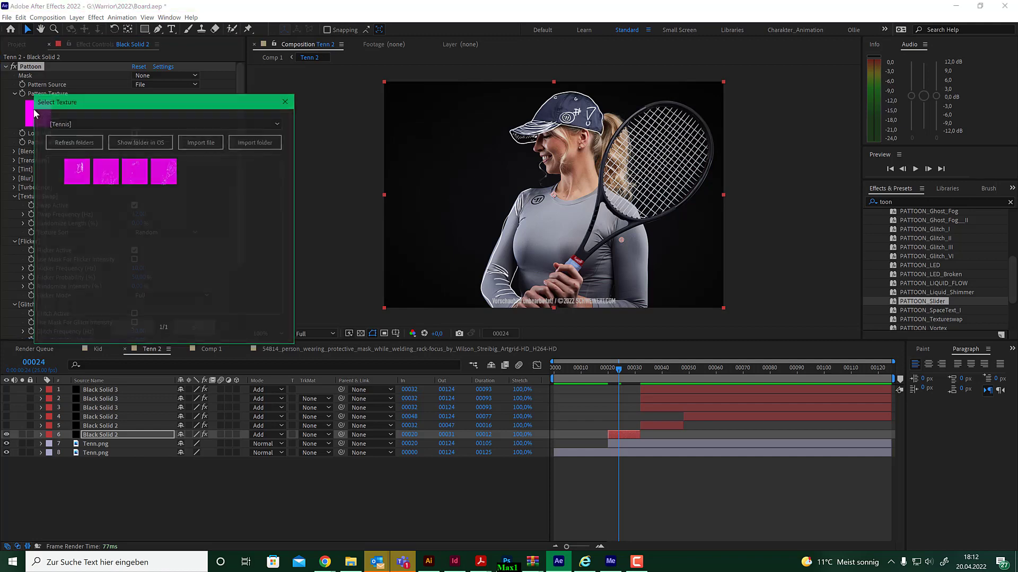
{"action": "left_click", "coordinate": [149, 174]}
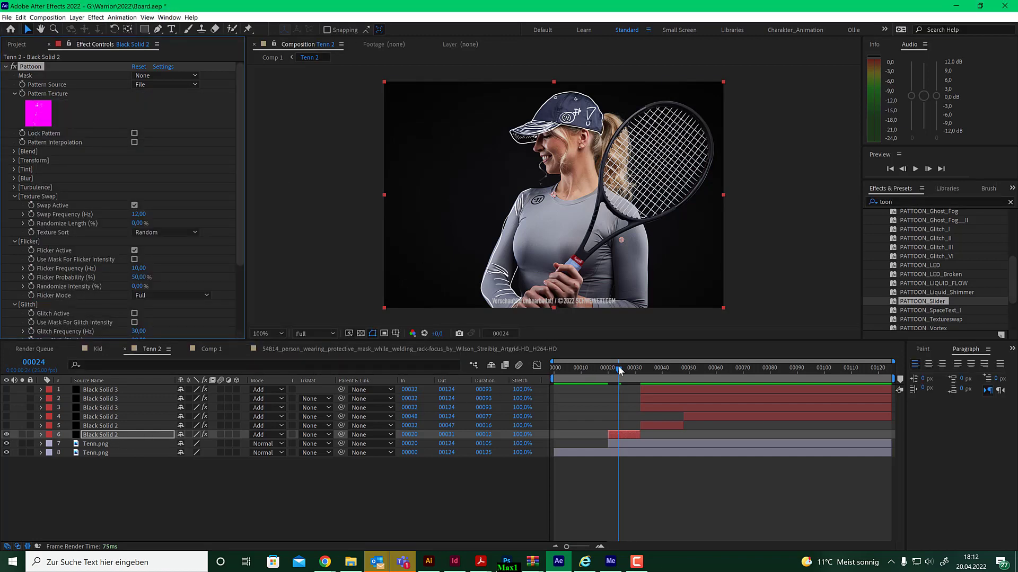
- Disable Swap Active and try the Tennis textures for the hair, #TEAM, cap and racket in turn, leaving the racket drawing selected
{"action": "scroll", "coordinate": [167, 304], "scroll_direction": "down", "scroll_amount": 4}
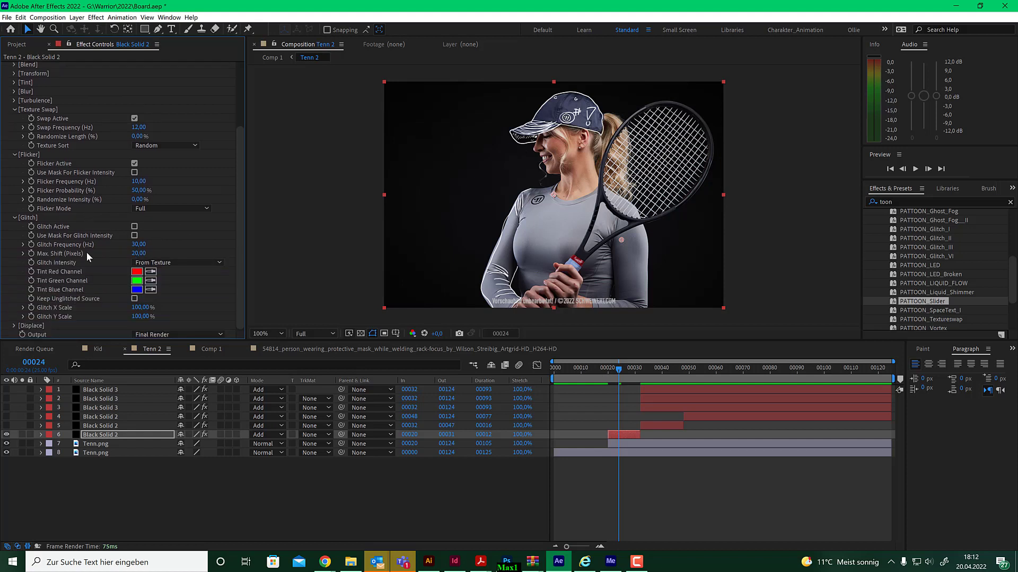
{"action": "scroll", "coordinate": [65, 273], "scroll_direction": "up", "scroll_amount": 3}
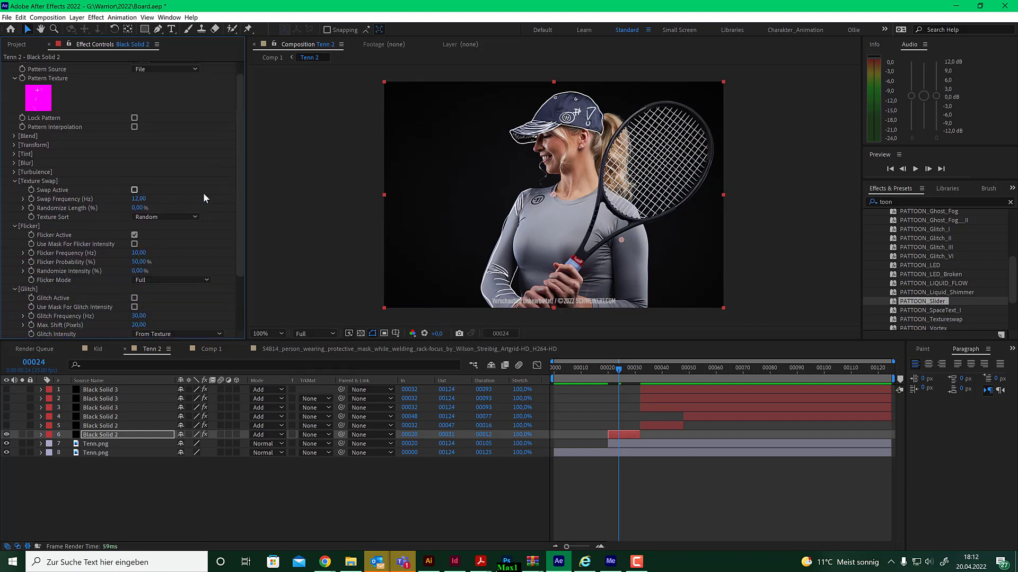
{"action": "left_click", "coordinate": [39, 107]}
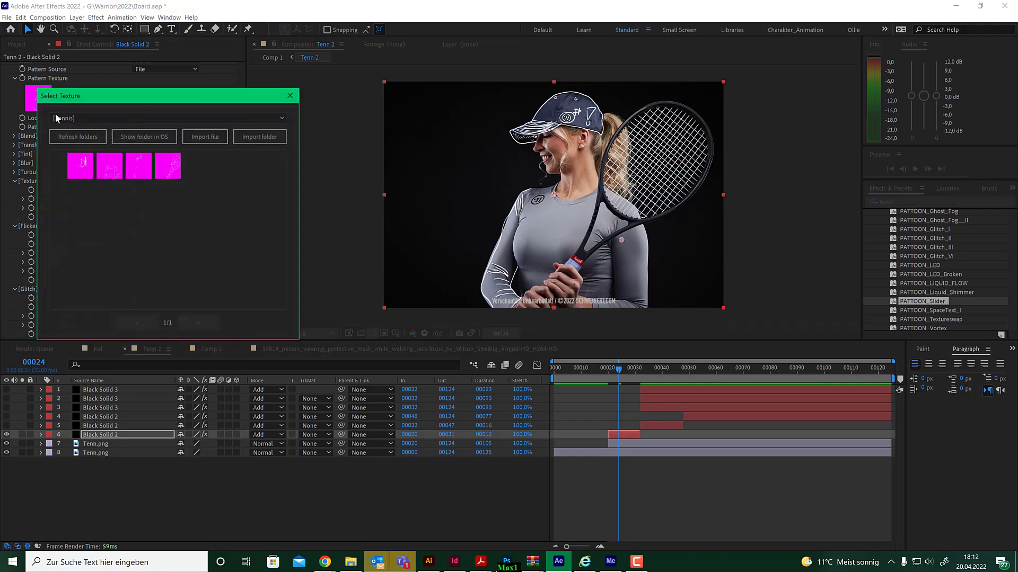
{"action": "left_click", "coordinate": [141, 167]}
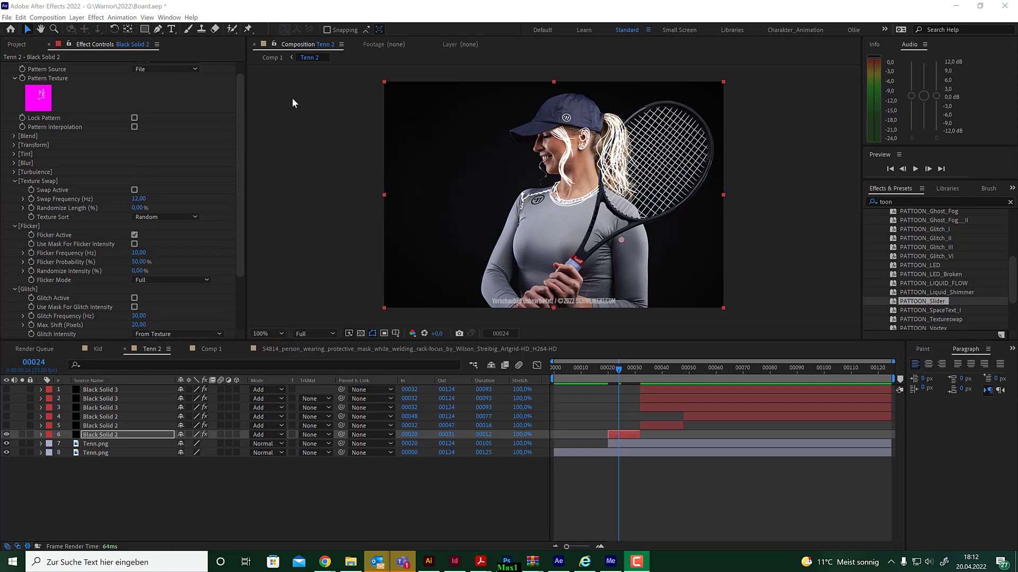
{"action": "left_click", "coordinate": [40, 101]}
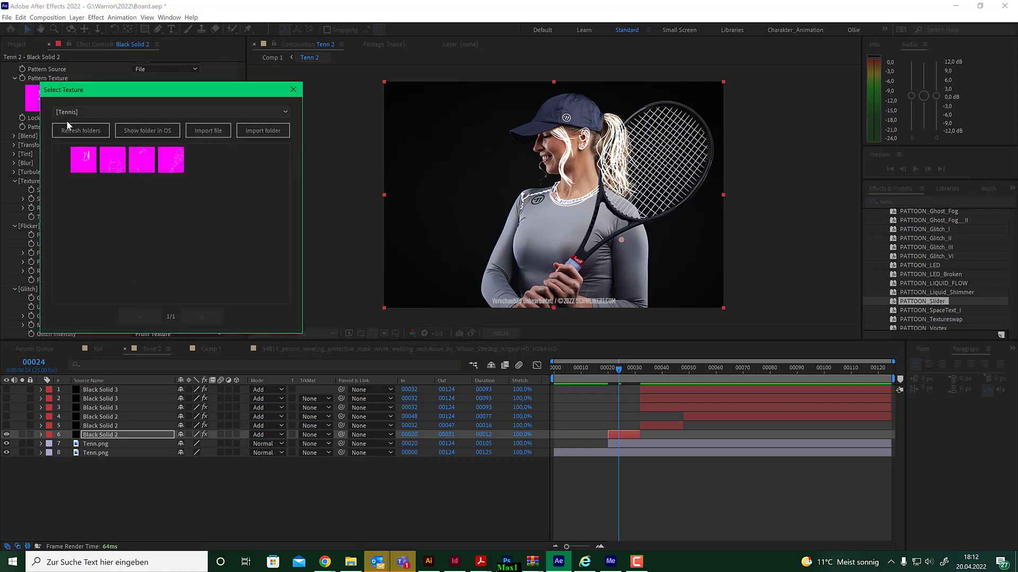
{"action": "left_click", "coordinate": [113, 156]}
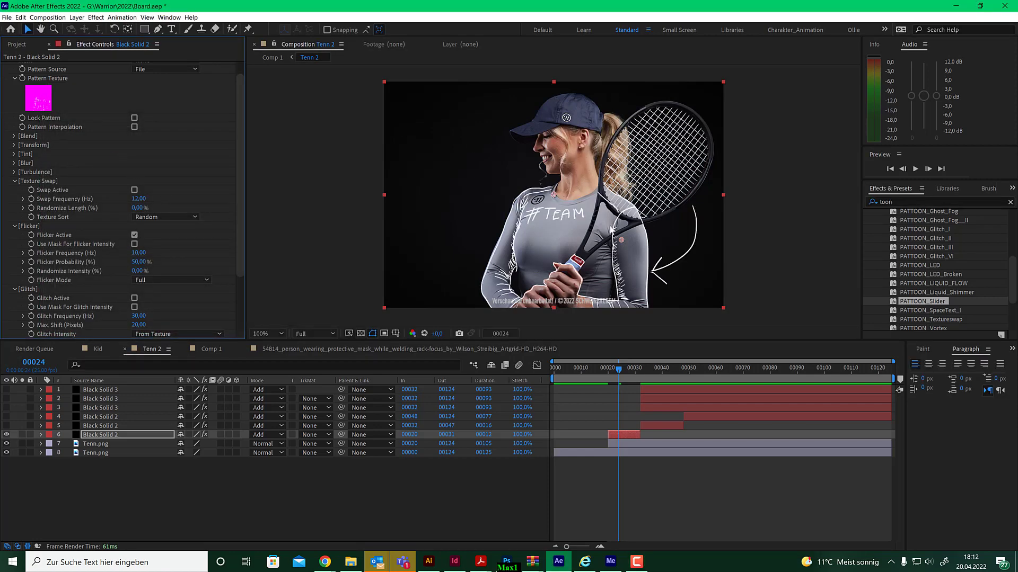
{"action": "left_click", "coordinate": [33, 101]}
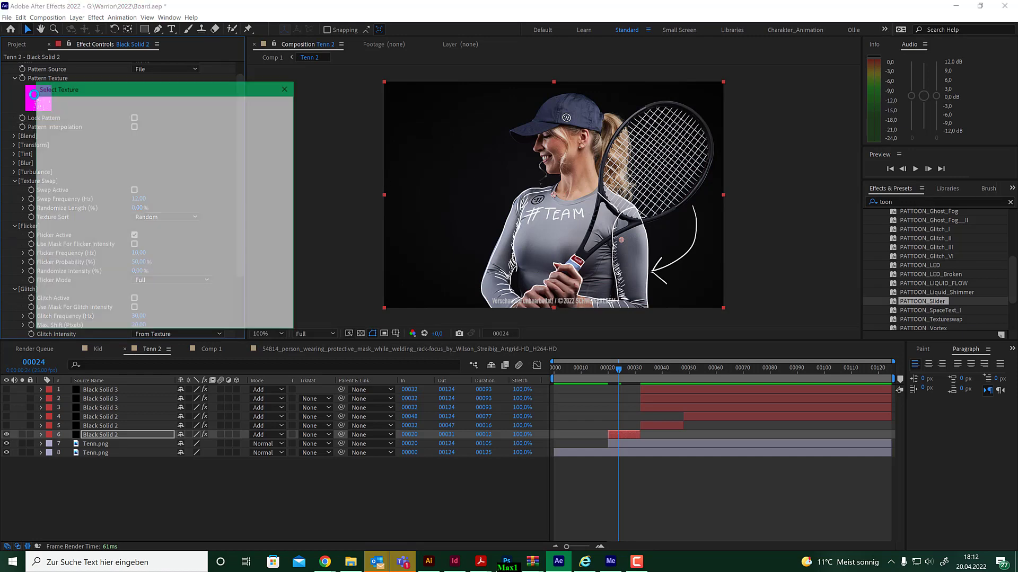
{"action": "left_click", "coordinate": [138, 161]}
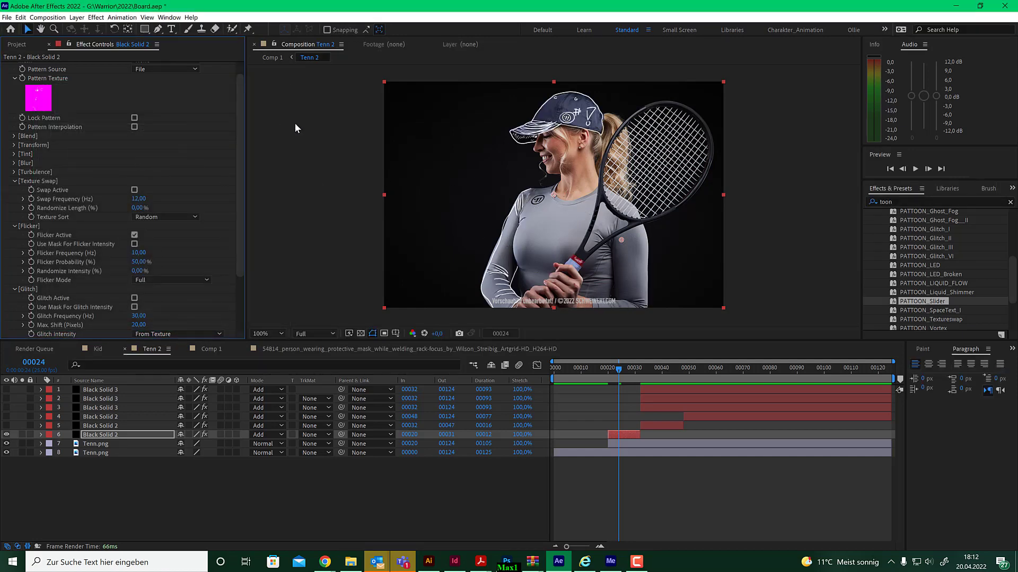
{"action": "left_click", "coordinate": [39, 104]}
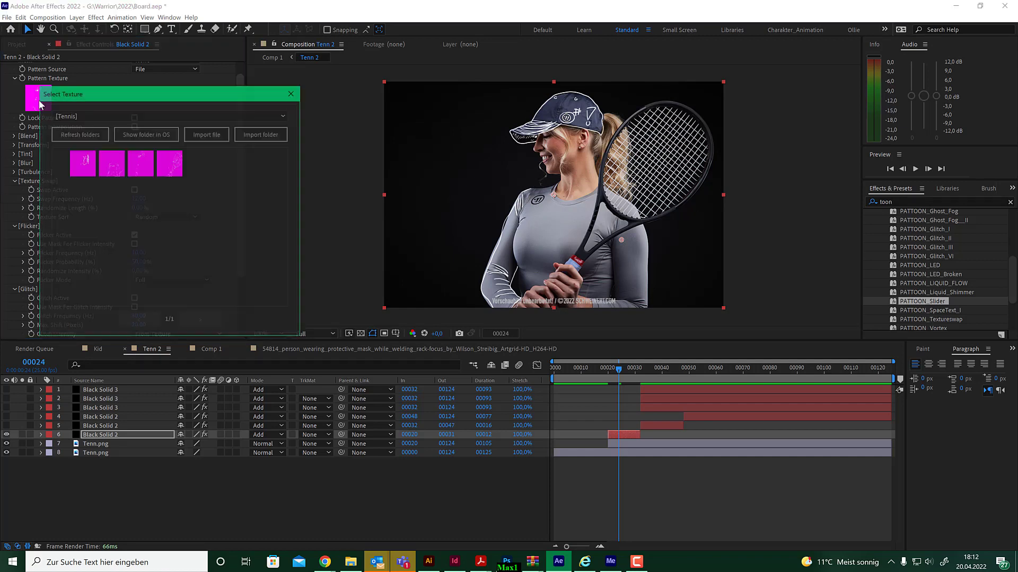
{"action": "left_click", "coordinate": [174, 161]}
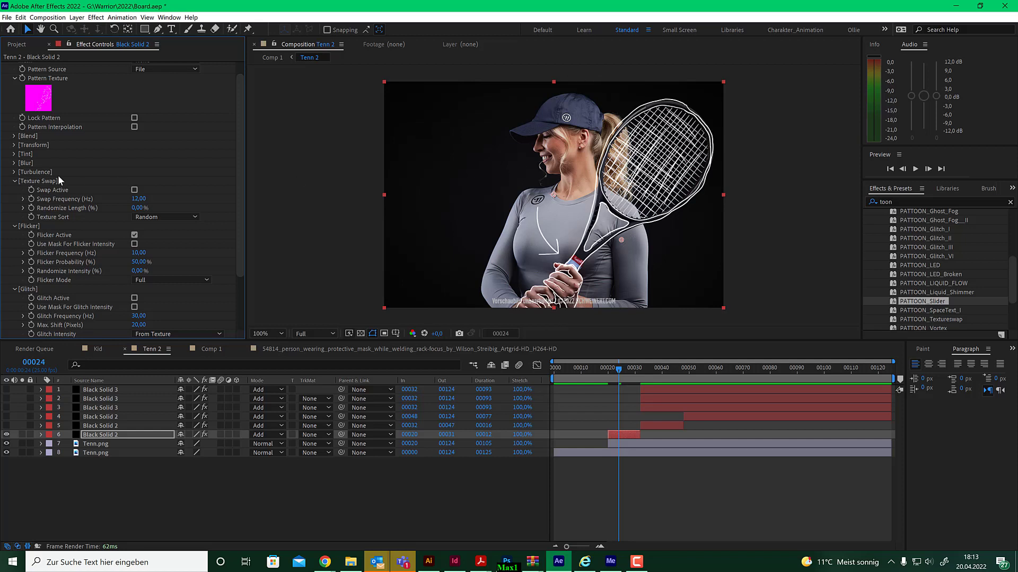
- Re-enable Swap Active, preview the texture swapping up to frame 27 and check the textures available in the Tennis folder
{"action": "scroll", "coordinate": [79, 190], "scroll_direction": "down", "scroll_amount": 3}
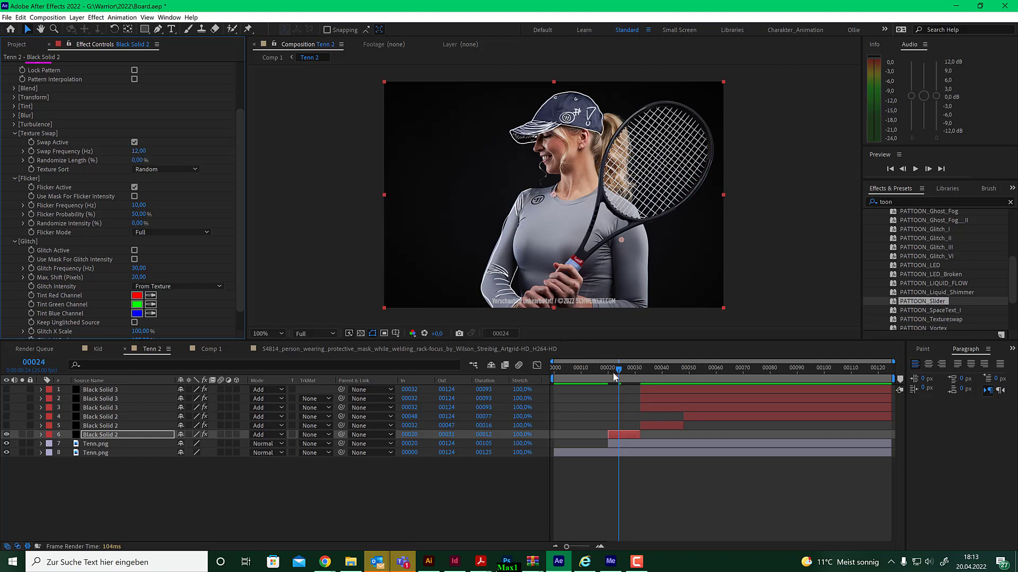
{"action": "mouse_move", "coordinate": [621, 367]}
{"action": "left_mouse_down"}
{"action": "mouse_move", "coordinate": [608, 370]}
{"action": "mouse_move", "coordinate": [627, 367]}
{"action": "left_mouse_up"}
{"action": "scroll", "coordinate": [73, 137], "scroll_direction": "up", "scroll_amount": 3}
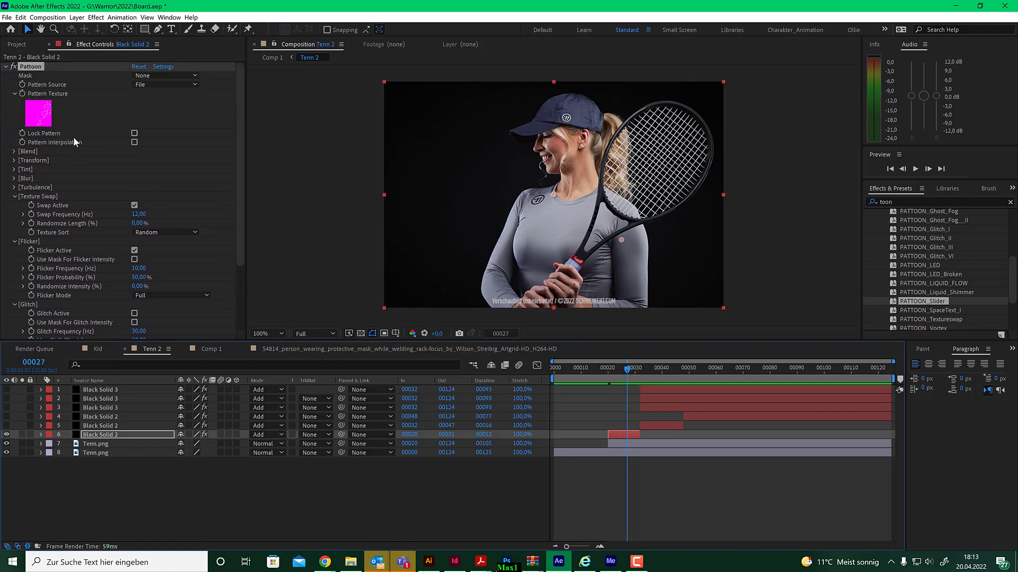
{"action": "left_click", "coordinate": [51, 122]}
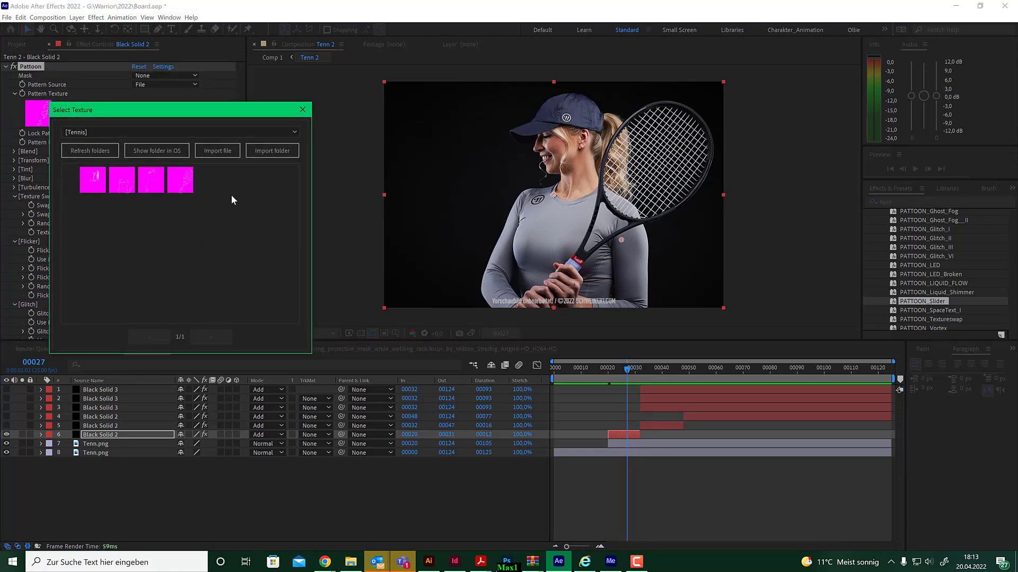
{"action": "left_click", "coordinate": [302, 110]}
- Set the Flicker Frequency to 22 Hz and preview the flickering back to frame 23
{"action": "scroll", "coordinate": [131, 252], "scroll_direction": "down", "scroll_amount": 4}
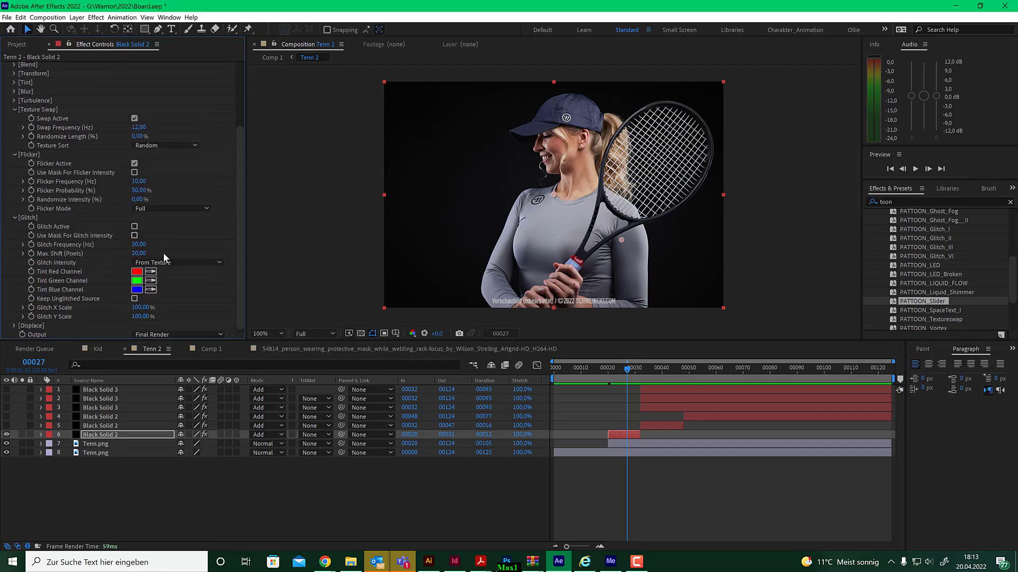
{"action": "left_click_drag", "start_coordinate": [138, 181], "coordinate": [145, 182]}
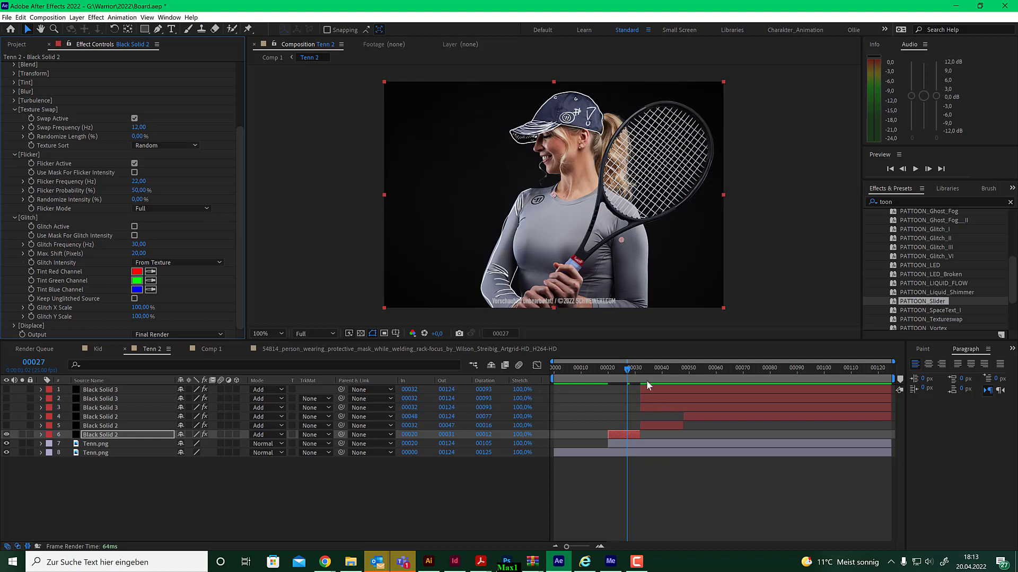
{"action": "mouse_move", "coordinate": [628, 370]}
{"action": "left_mouse_down"}
{"action": "mouse_move", "coordinate": [605, 373]}
{"action": "mouse_move", "coordinate": [637, 376]}
{"action": "mouse_move", "coordinate": [617, 375]}
{"action": "left_mouse_up"}
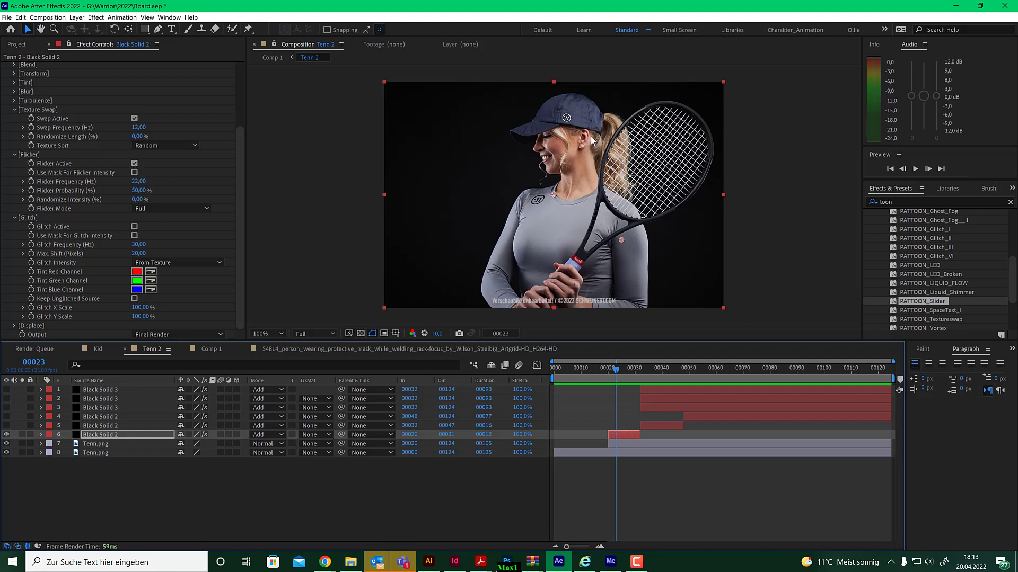
- Toggle Flicker Active off and back on, scrubbing between frames 23 and 27 to compare the texture animation
{"action": "left_click", "coordinate": [135, 164]}
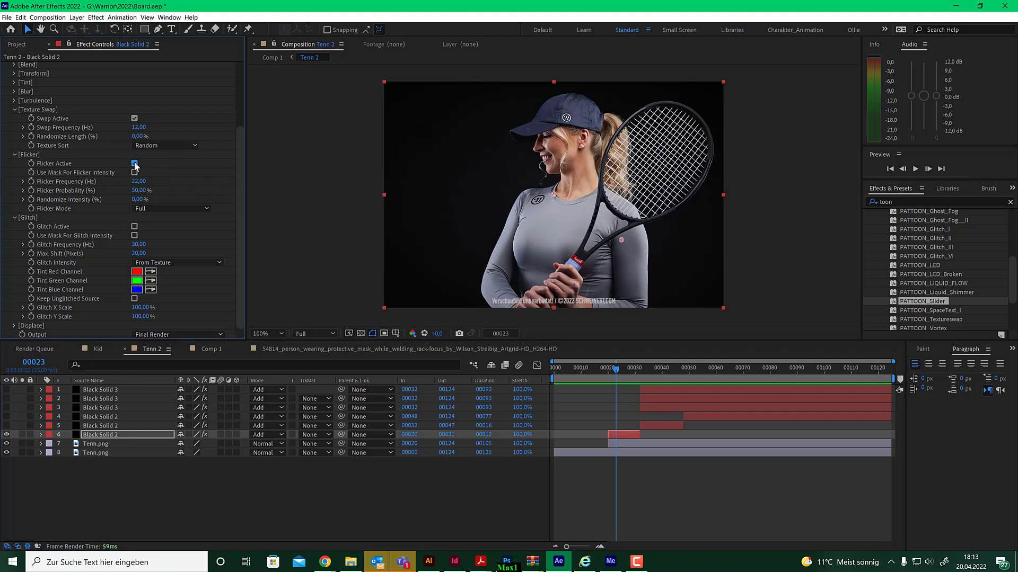
{"action": "mouse_move", "coordinate": [618, 370]}
{"action": "left_mouse_down"}
{"action": "mouse_move", "coordinate": [609, 371]}
{"action": "mouse_move", "coordinate": [638, 368]}
{"action": "mouse_move", "coordinate": [608, 371]}
{"action": "mouse_move", "coordinate": [638, 368]}
{"action": "mouse_move", "coordinate": [624, 369]}
{"action": "left_mouse_up"}
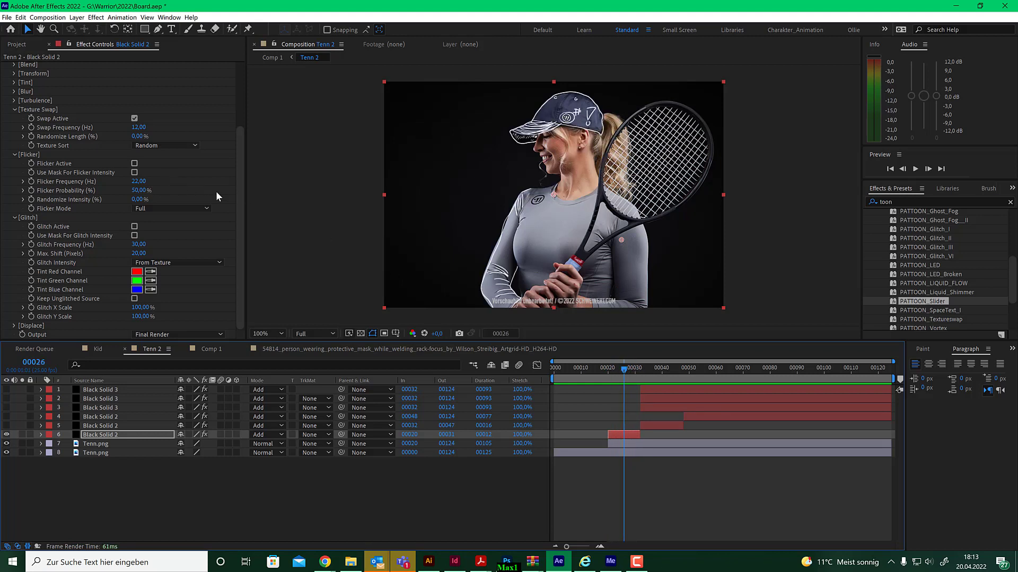
{"action": "left_click", "coordinate": [135, 164]}
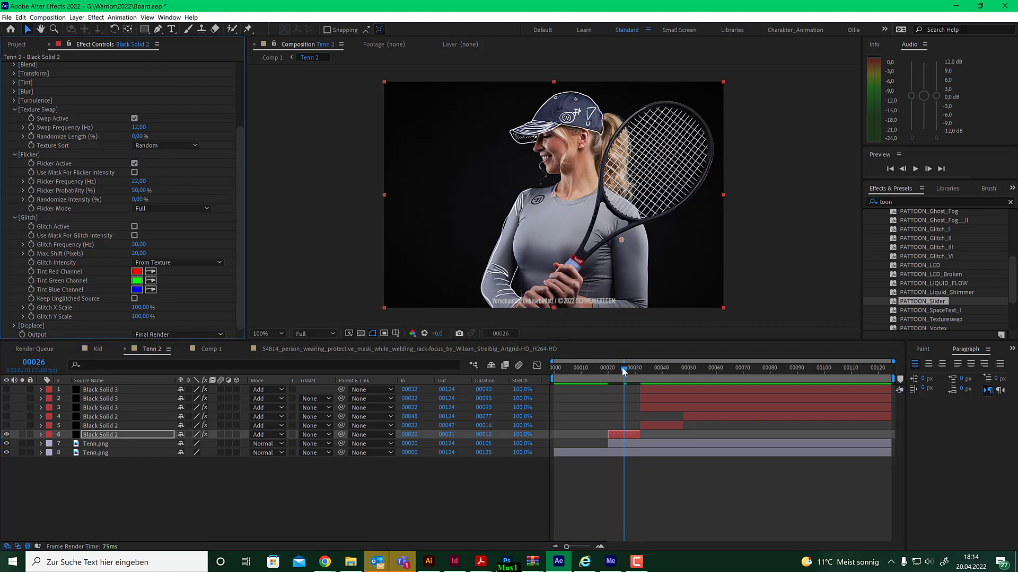
{"action": "left_click_drag", "start_coordinate": [622, 368], "coordinate": [627, 367]}
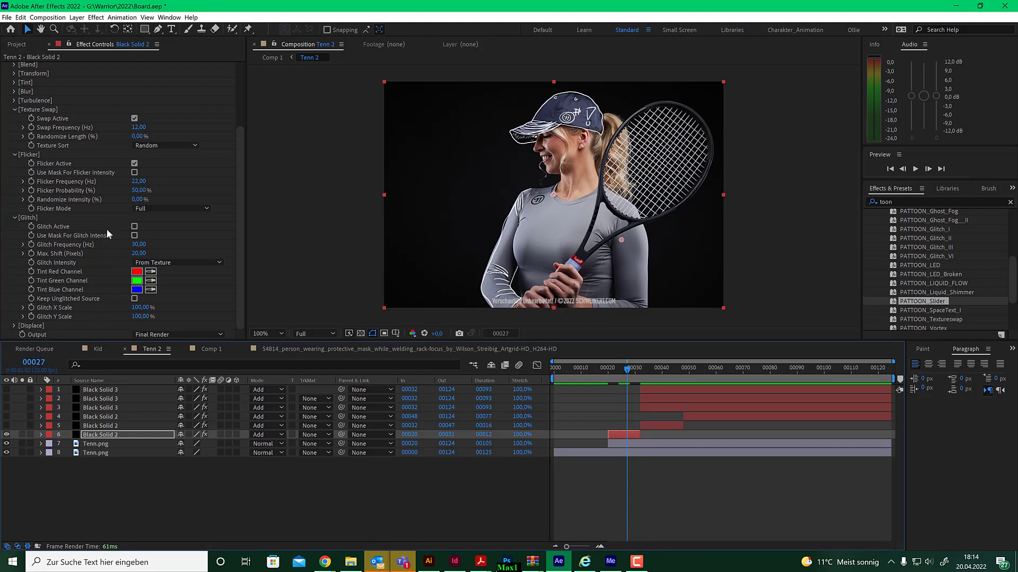
- Activate the Pattoon glitch and tint its red channel with grey 9DA1AC sampled from the player's shirt
{"action": "left_click", "coordinate": [134, 227]}
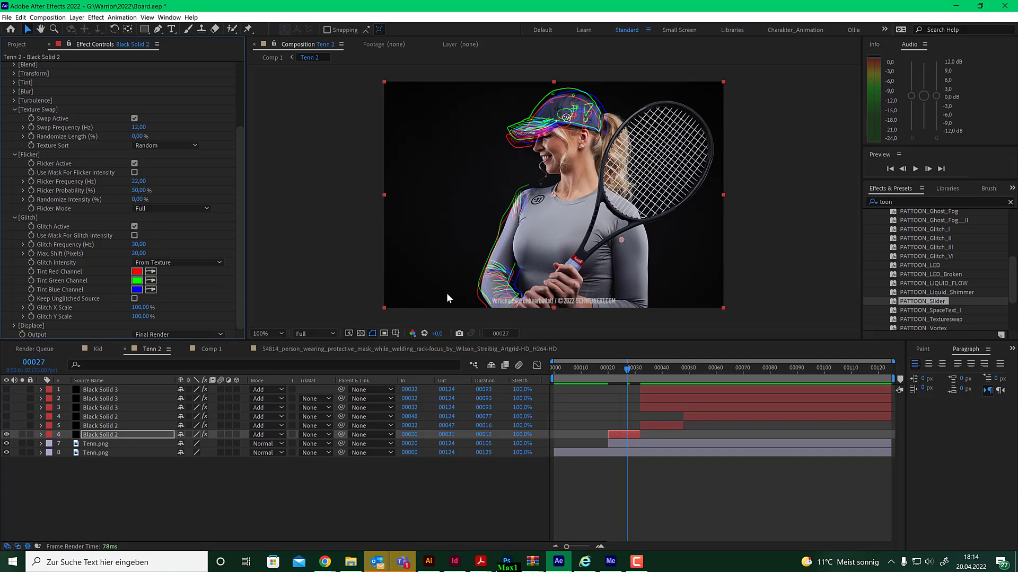
{"action": "mouse_move", "coordinate": [627, 370]}
{"action": "left_mouse_down"}
{"action": "mouse_move", "coordinate": [616, 370]}
{"action": "mouse_move", "coordinate": [633, 364]}
{"action": "mouse_move", "coordinate": [621, 366]}
{"action": "left_mouse_up"}
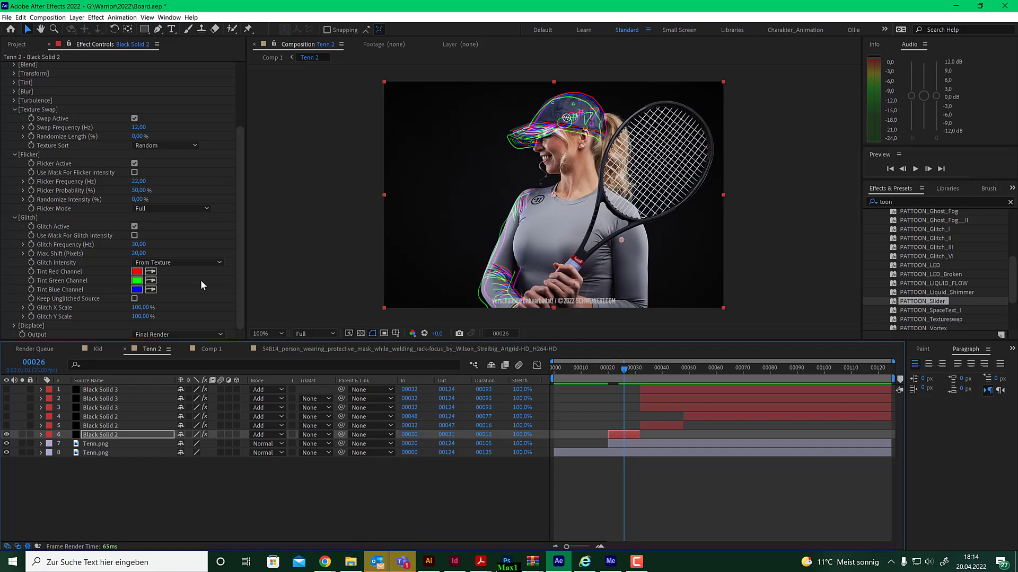
{"action": "left_click", "coordinate": [136, 272]}
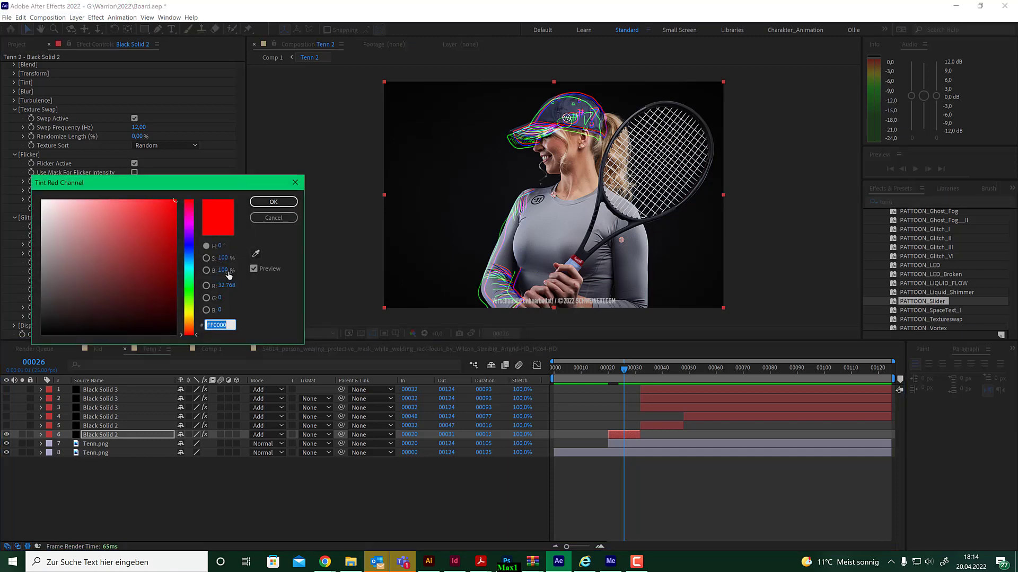
{"action": "left_click", "coordinate": [257, 254]}
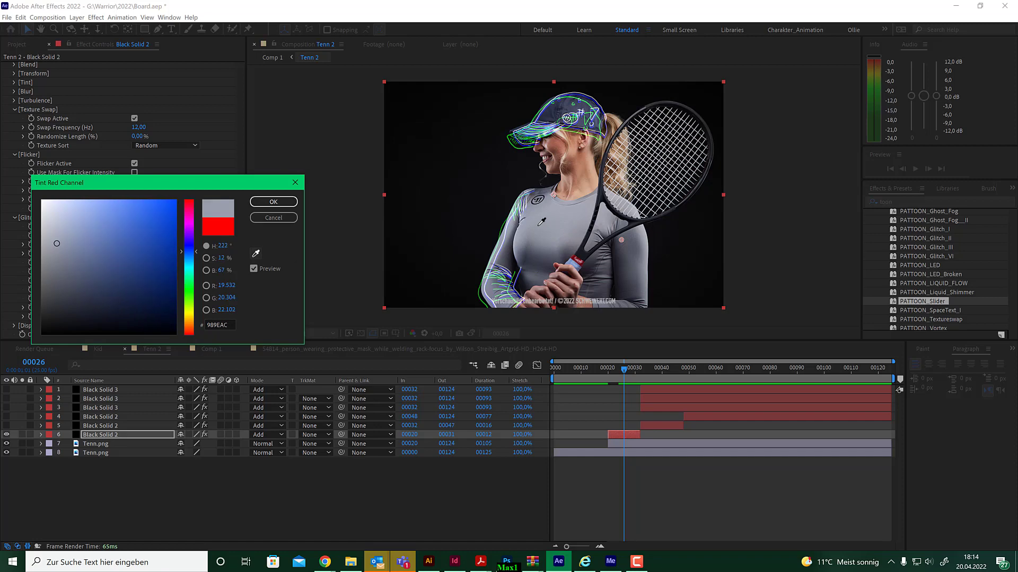
{"action": "left_click", "coordinate": [536, 226]}
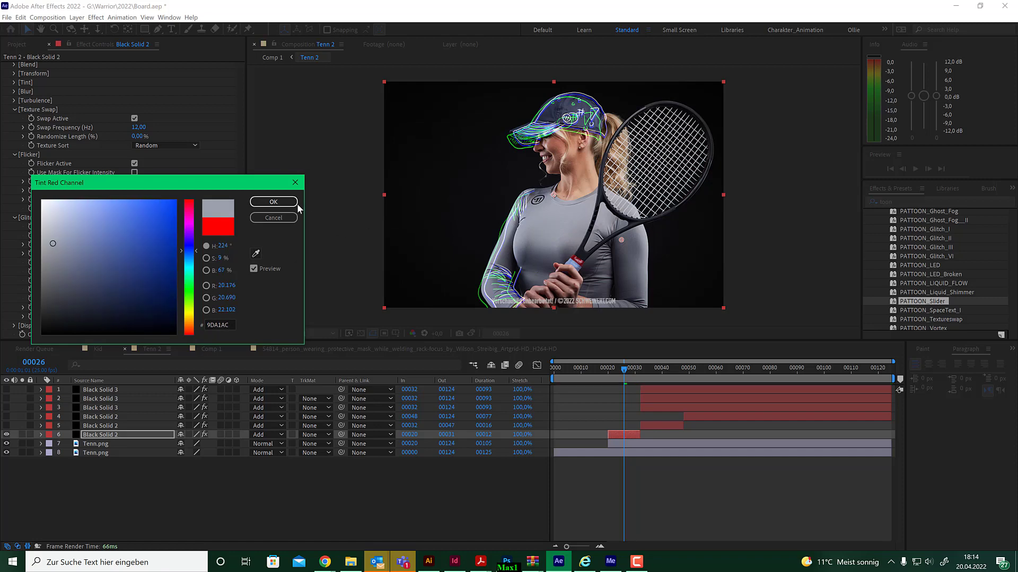
{"action": "left_click", "coordinate": [276, 202]}
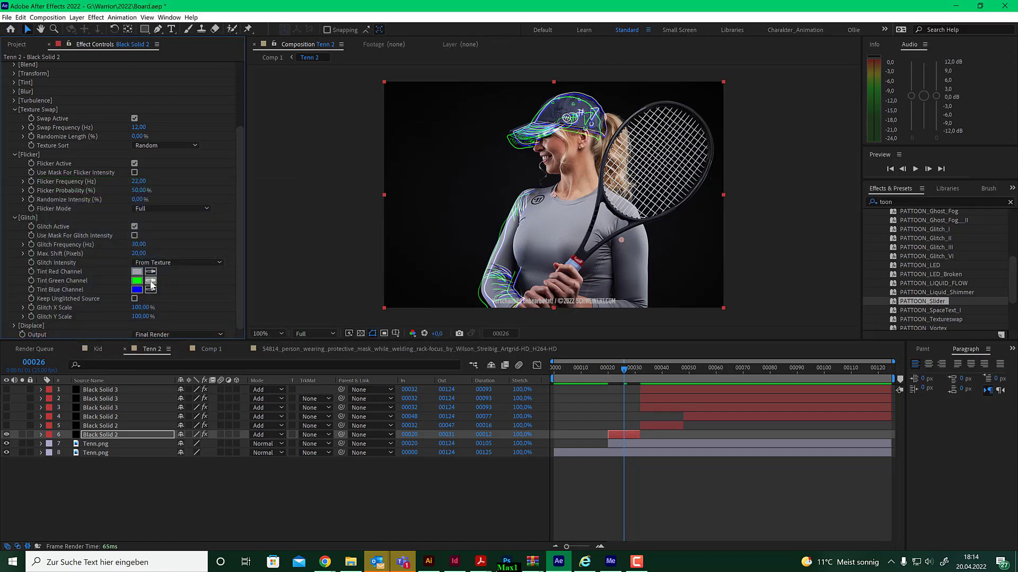
- Sample dark red from the racket grip for the glitch's green channel tint and dark navy from the cap for the blue channel tint
{"action": "left_click", "coordinate": [151, 281]}
{"action": "left_click", "coordinate": [577, 253]}
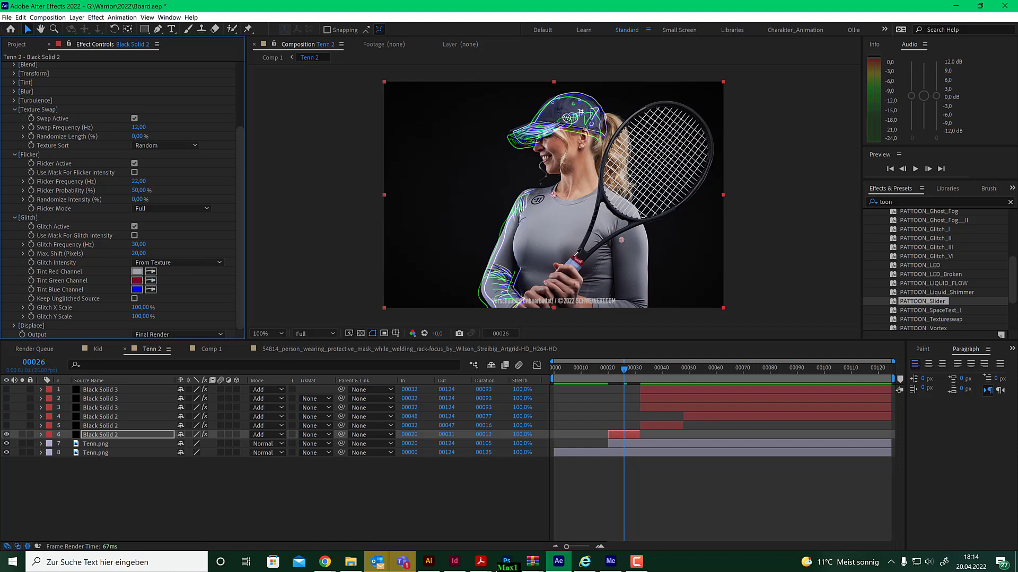
{"action": "left_click", "coordinate": [151, 290]}
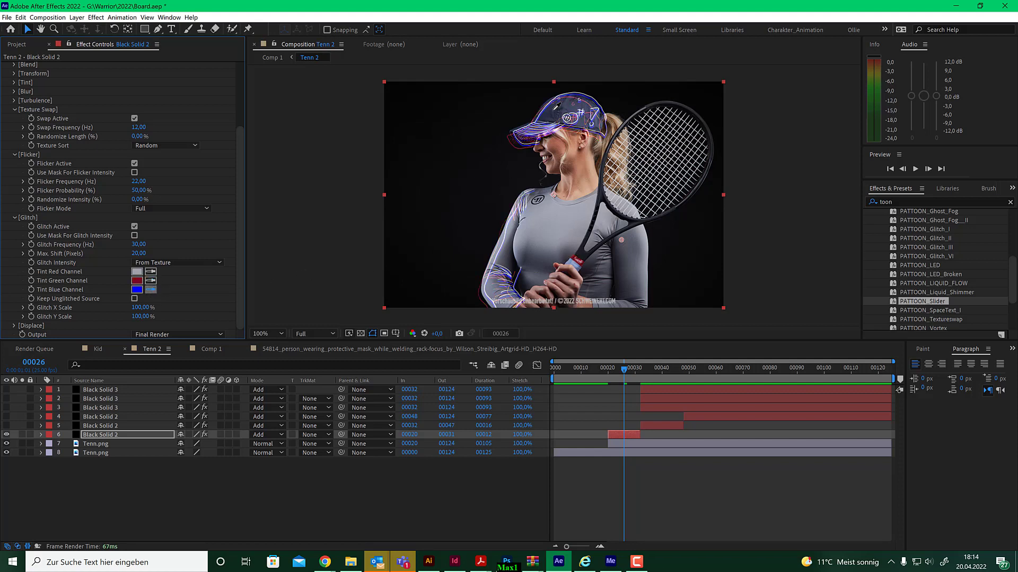
{"action": "left_click", "coordinate": [555, 107]}
{"action": "mouse_move", "coordinate": [632, 370]}
{"action": "left_mouse_down"}
{"action": "mouse_move", "coordinate": [615, 370]}
{"action": "mouse_move", "coordinate": [647, 367]}
{"action": "mouse_move", "coordinate": [610, 369]}
{"action": "mouse_move", "coordinate": [619, 367]}
{"action": "left_mouse_up"}
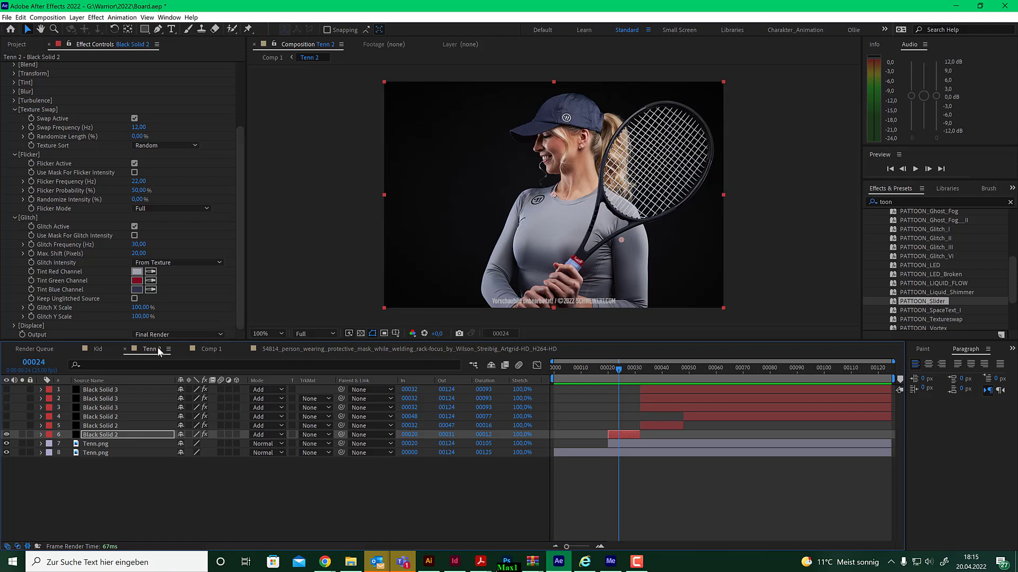
- Return to Comp 1 and scrub from frame 24 to frame 27 to preview the sliding pattern
{"action": "left_click", "coordinate": [220, 354]}
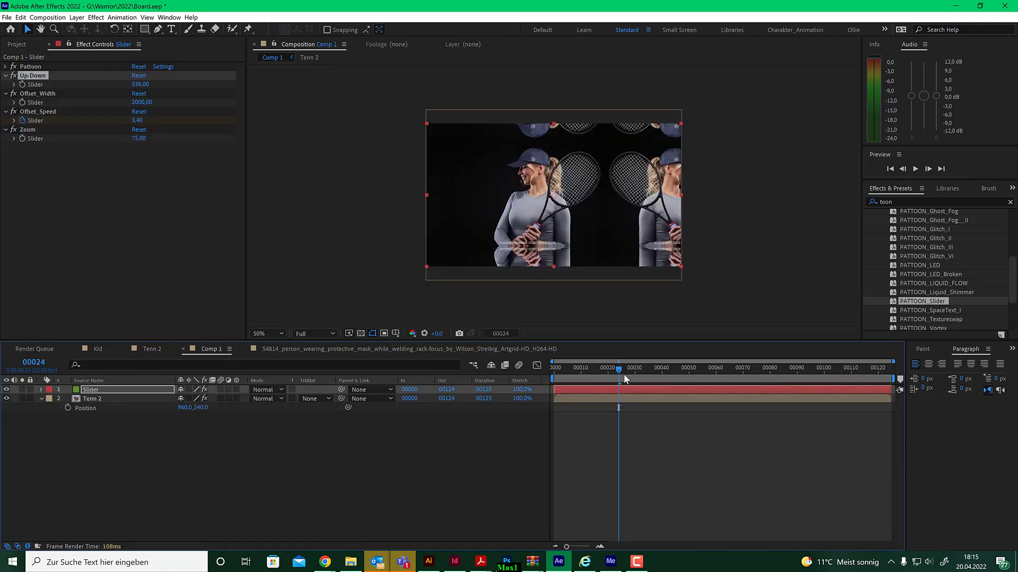
{"action": "mouse_move", "coordinate": [620, 370]}
{"action": "left_mouse_down"}
{"action": "mouse_move", "coordinate": [650, 372]}
{"action": "mouse_move", "coordinate": [619, 371]}
{"action": "left_mouse_up"}
{"action": "mouse_move", "coordinate": [617, 367]}
{"action": "left_mouse_down"}
{"action": "mouse_move", "coordinate": [600, 370]}
{"action": "mouse_move", "coordinate": [629, 371]}
{"action": "mouse_move", "coordinate": [581, 371]}
{"action": "mouse_move", "coordinate": [644, 368]}
{"action": "mouse_move", "coordinate": [627, 370]}
{"action": "left_mouse_up"}
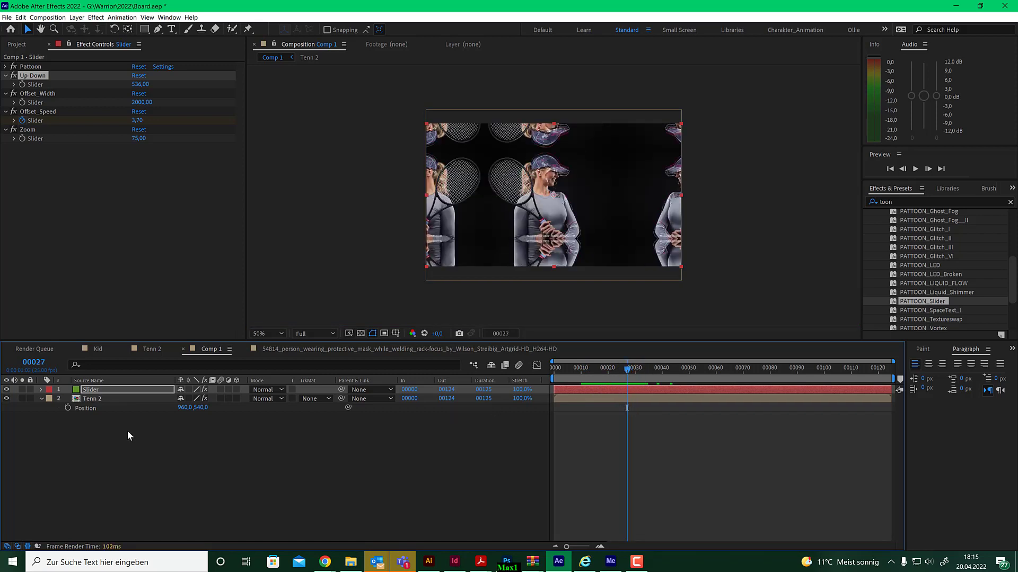
- Expand the Slider layer's Pattoon Transform properties and reveal the expression on Offset
{"action": "left_click", "coordinate": [40, 389]}
{"action": "left_click", "coordinate": [50, 399]}
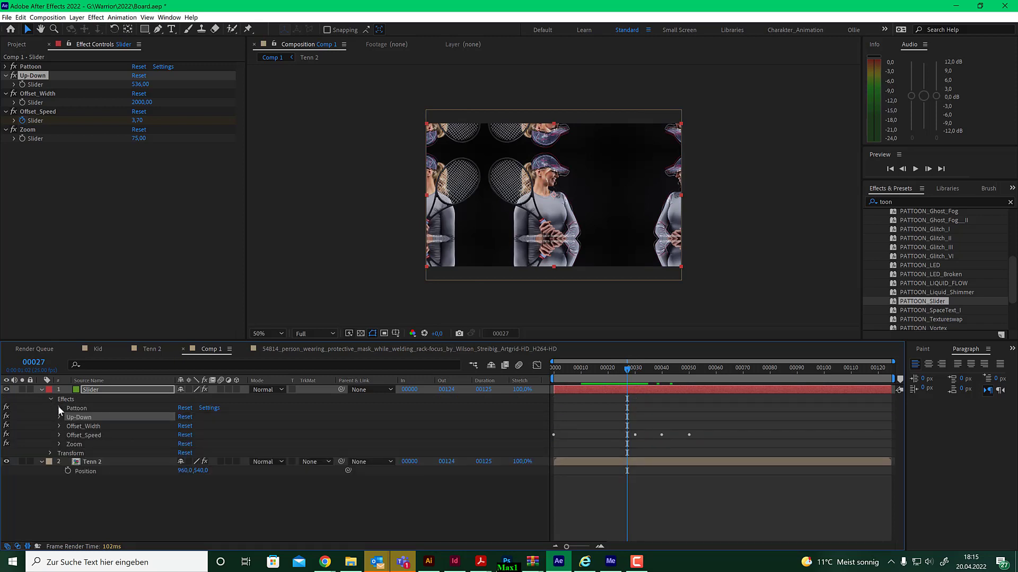
{"action": "left_click", "coordinate": [58, 408]}
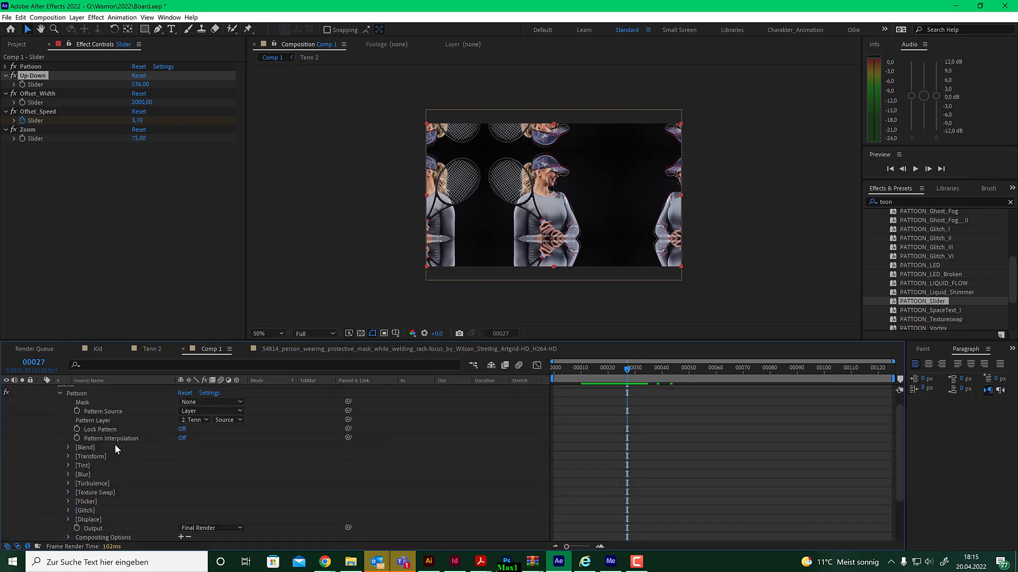
{"action": "scroll", "coordinate": [99, 451], "scroll_direction": "down", "scroll_amount": 1}
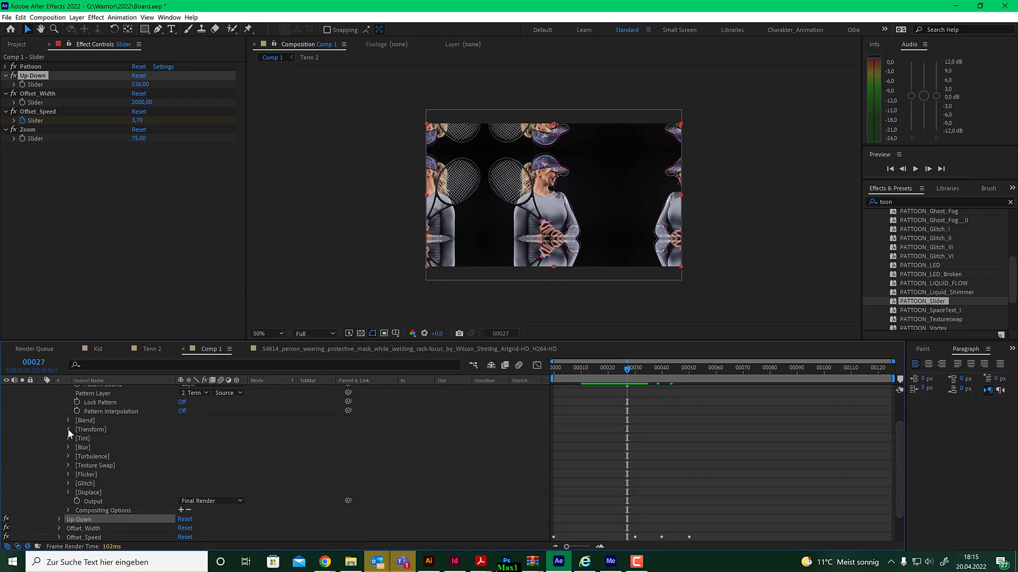
{"action": "left_click", "coordinate": [67, 429]}
{"action": "left_click", "coordinate": [106, 447]}
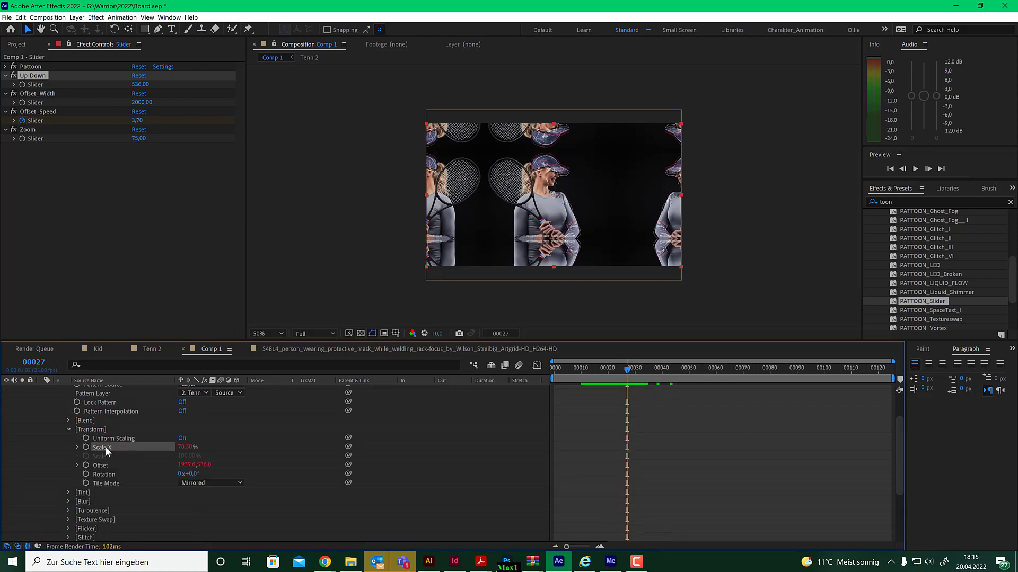
{"action": "left_click", "coordinate": [105, 465]}
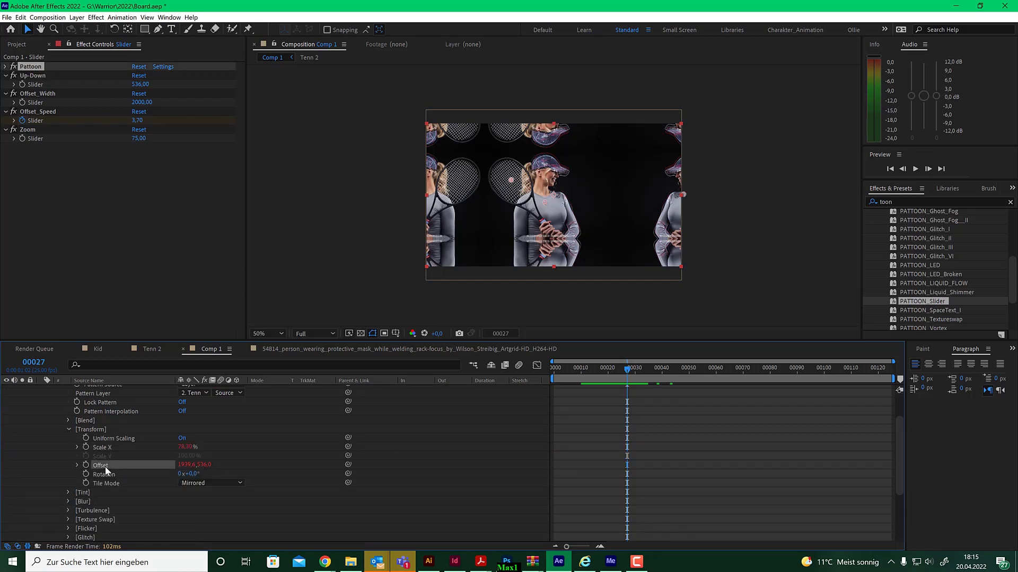
{"action": "left_click", "coordinate": [77, 466]}
{"action": "left_click", "coordinate": [276, 484]}
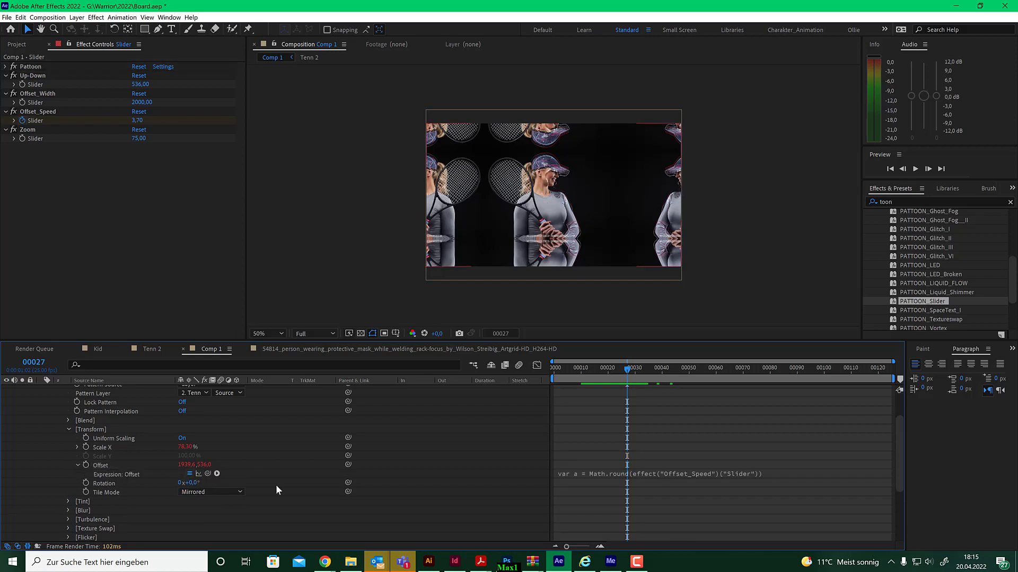
- Enlarge the timeline area and open the full Offset expression to examine its Offset_Speed, Offset_Width and Up-Down references
{"action": "left_click", "coordinate": [606, 473]}
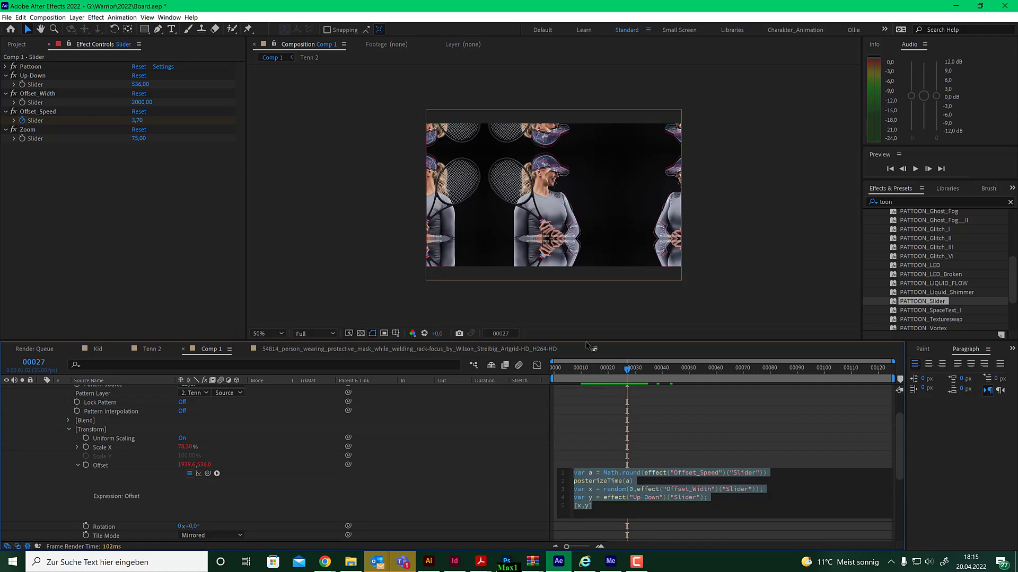
{"action": "left_click_drag", "start_coordinate": [588, 341], "coordinate": [579, 225]}
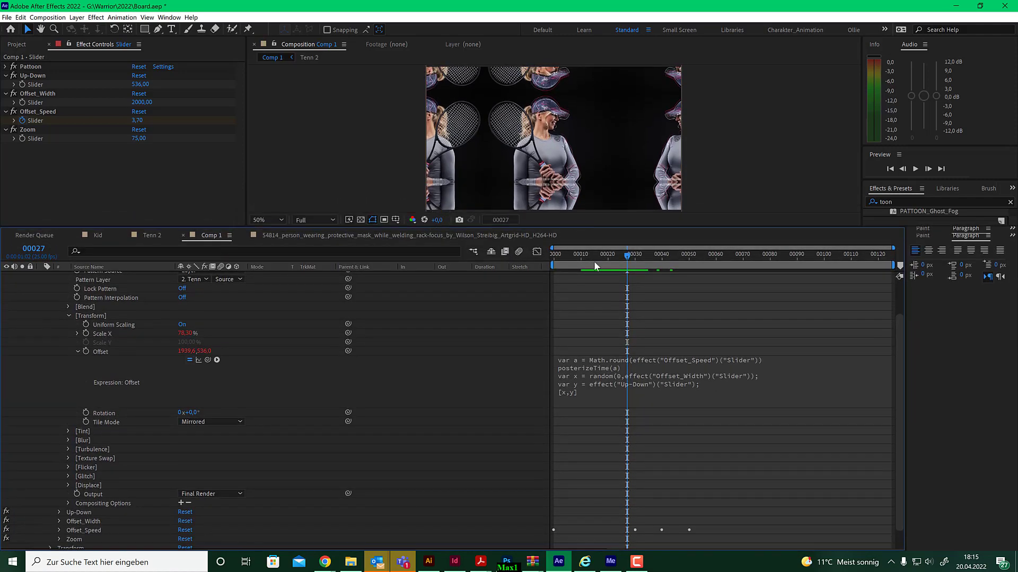
{"action": "left_click", "coordinate": [606, 392]}
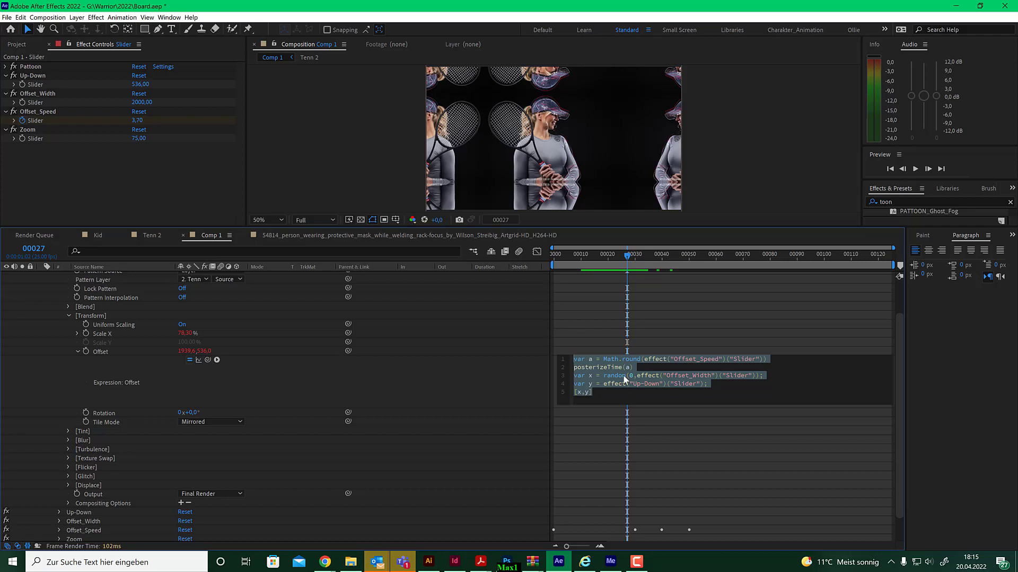
{"action": "left_click", "coordinate": [623, 368]}
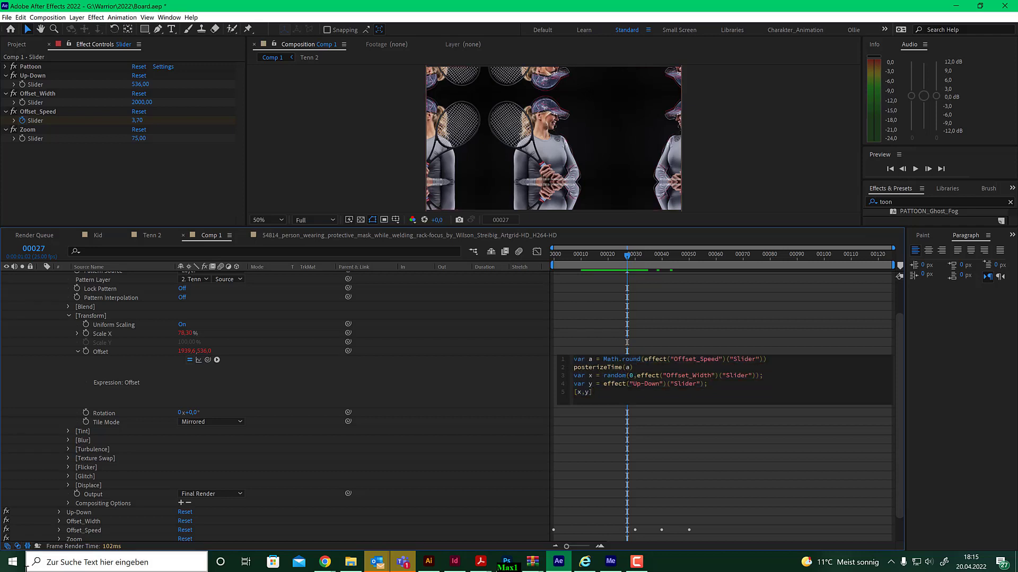
{"action": "key", "text": "F10"}
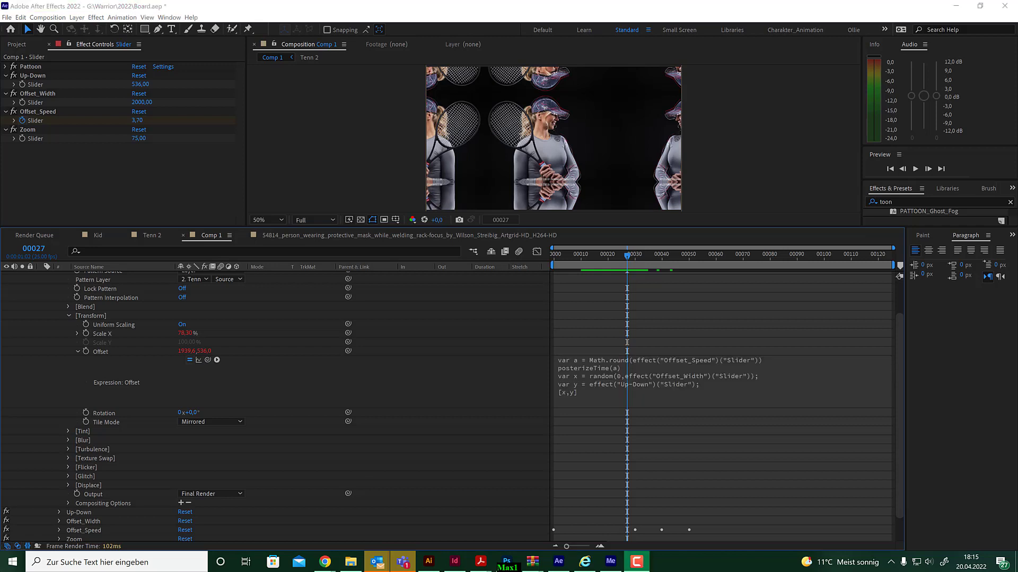
{"action": "left_click", "coordinate": [611, 364]}
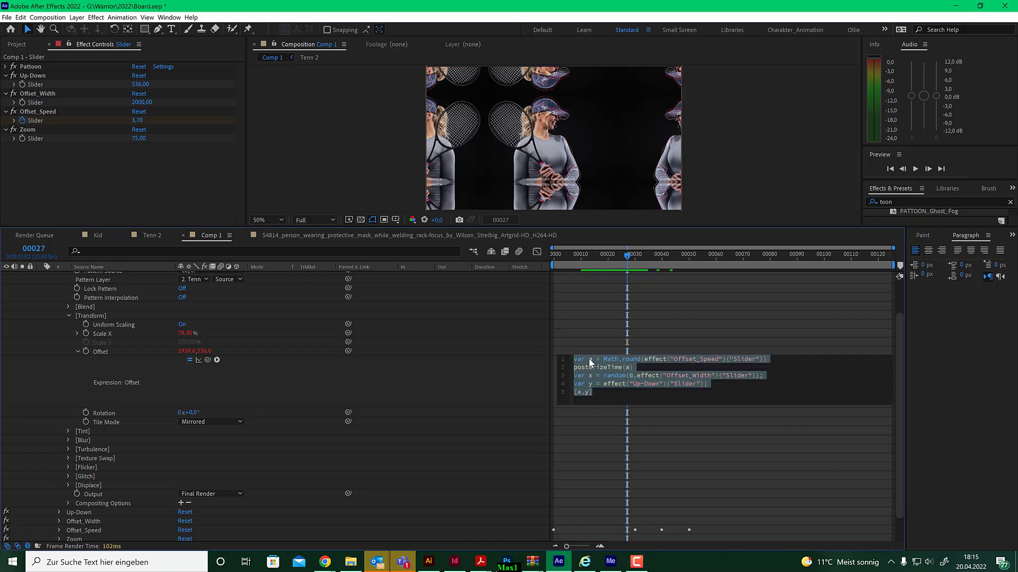
{"action": "left_click", "coordinate": [590, 360]}
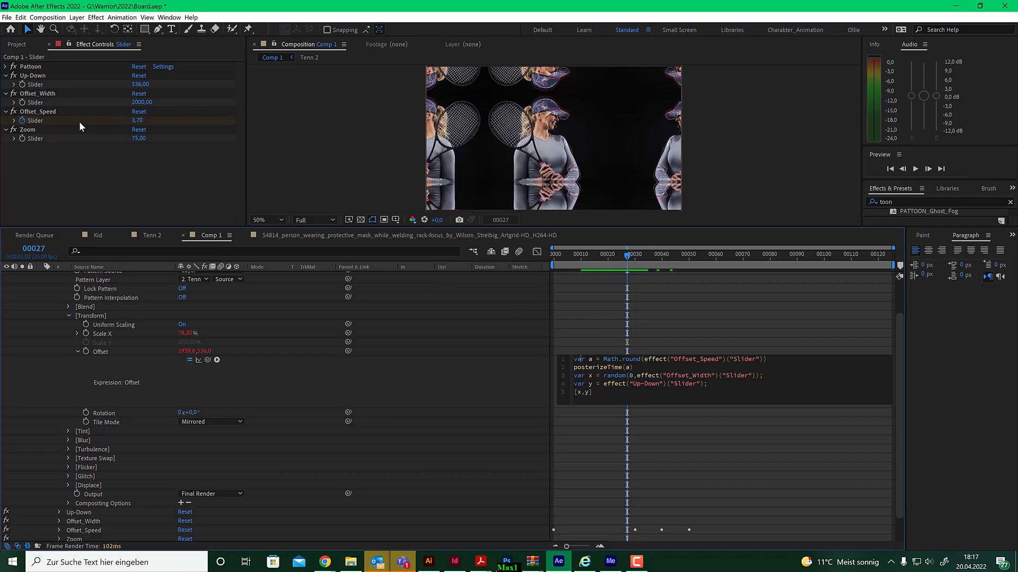
- Remove the Offset_Speed keyframes, set its slider to 1 and preview the animation from frame 0
{"action": "left_click", "coordinate": [23, 121]}
{"action": "left_click", "coordinate": [139, 121]}
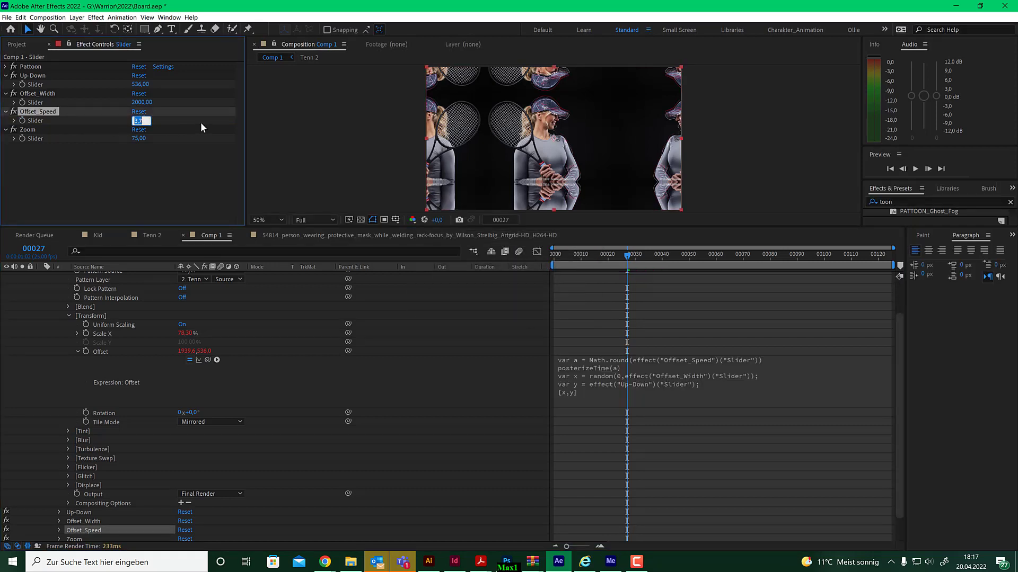
{"action": "type", "text": "1"}
{"action": "key", "text": "Return"}
{"action": "key", "text": "Home"}
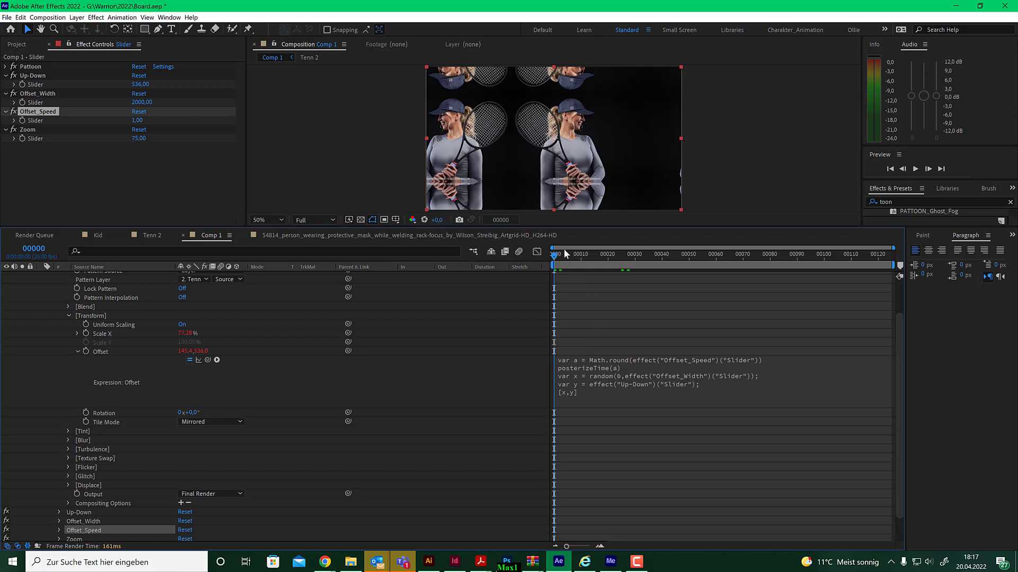
{"action": "left_click_drag", "start_coordinate": [558, 255], "coordinate": [537, 262]}
- Set the Offset_Speed slider to 2 and scrub from the start to frame 38
{"action": "left_click", "coordinate": [136, 121]}
{"action": "type", "text": "2"}
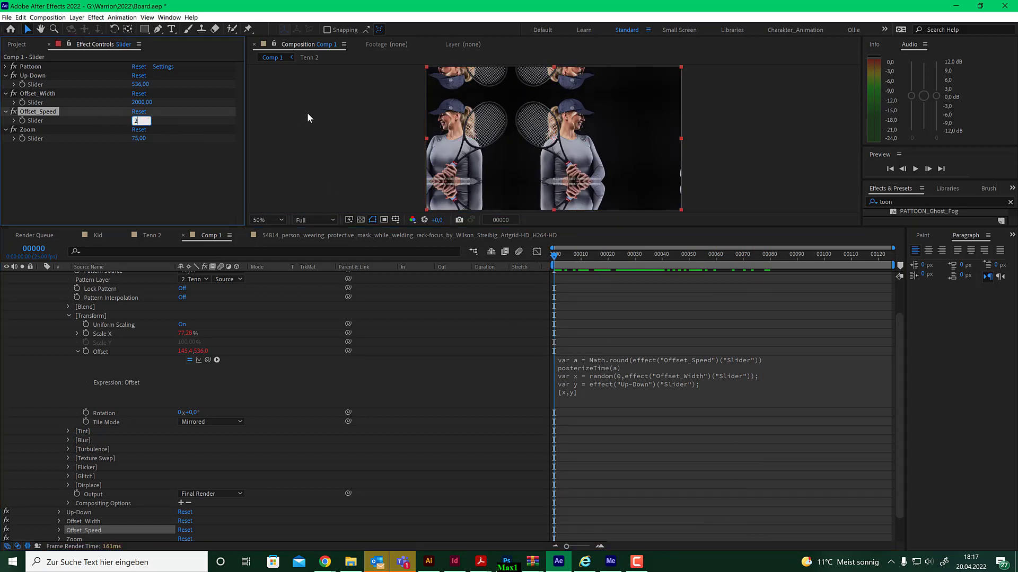
{"action": "key", "text": "Return"}
{"action": "left_click_drag", "start_coordinate": [556, 253], "coordinate": [656, 259]}
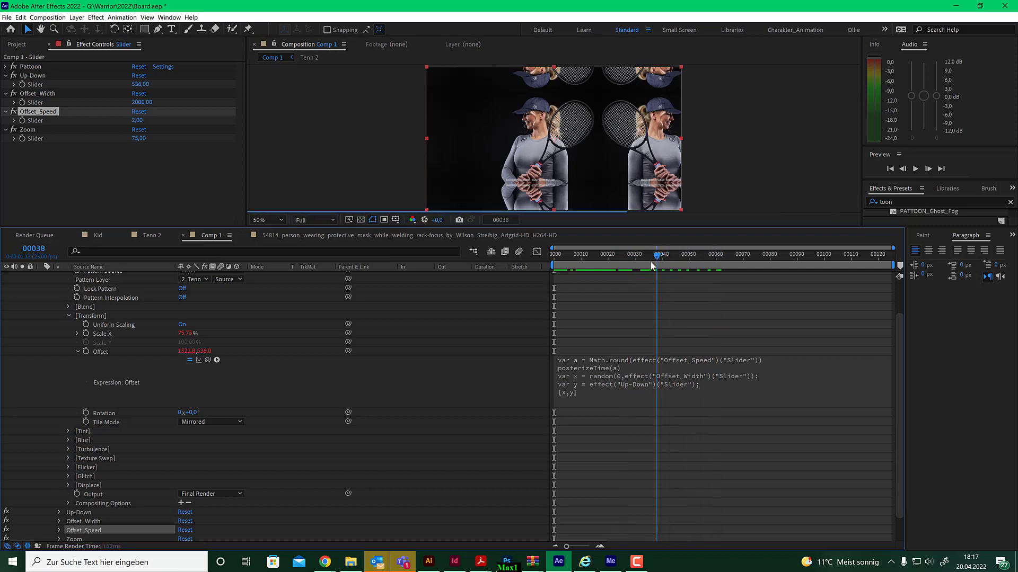
- Set the Offset_Speed slider to 25 and play the animation from frame 0
{"action": "left_click", "coordinate": [139, 122]}
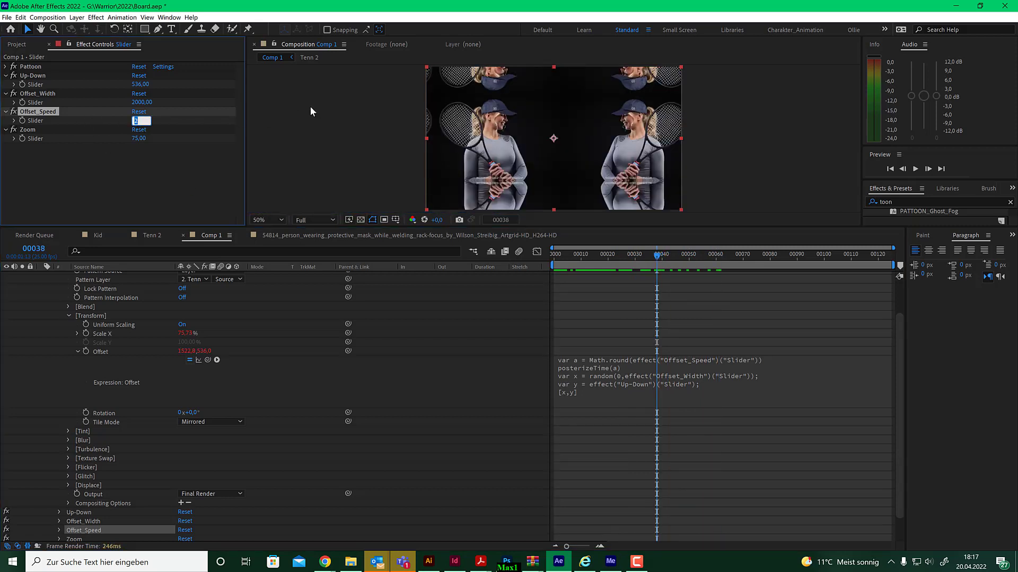
{"action": "type", "text": "25"}
{"action": "key", "text": "Return"}
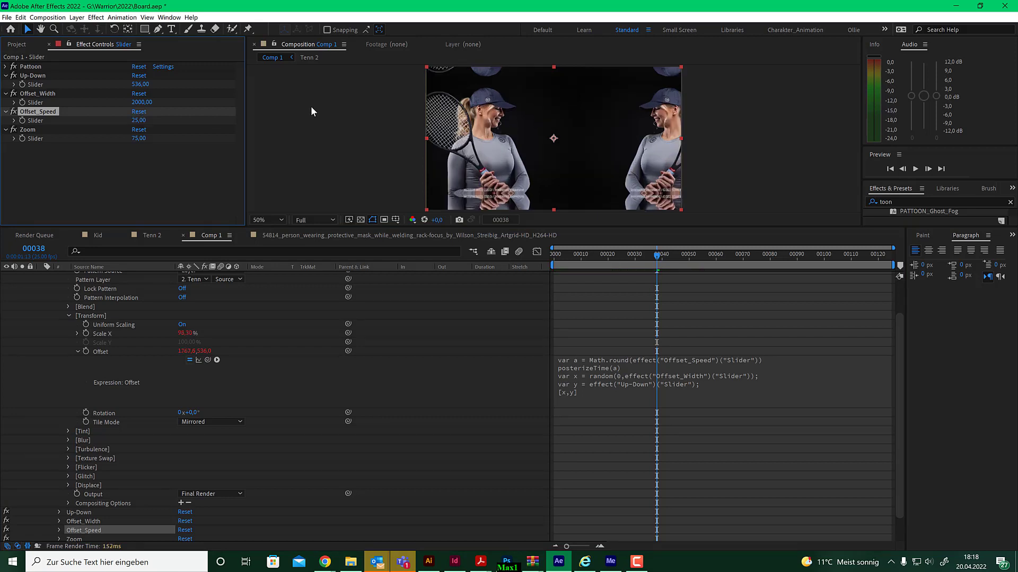
{"action": "left_click", "coordinate": [552, 253]}
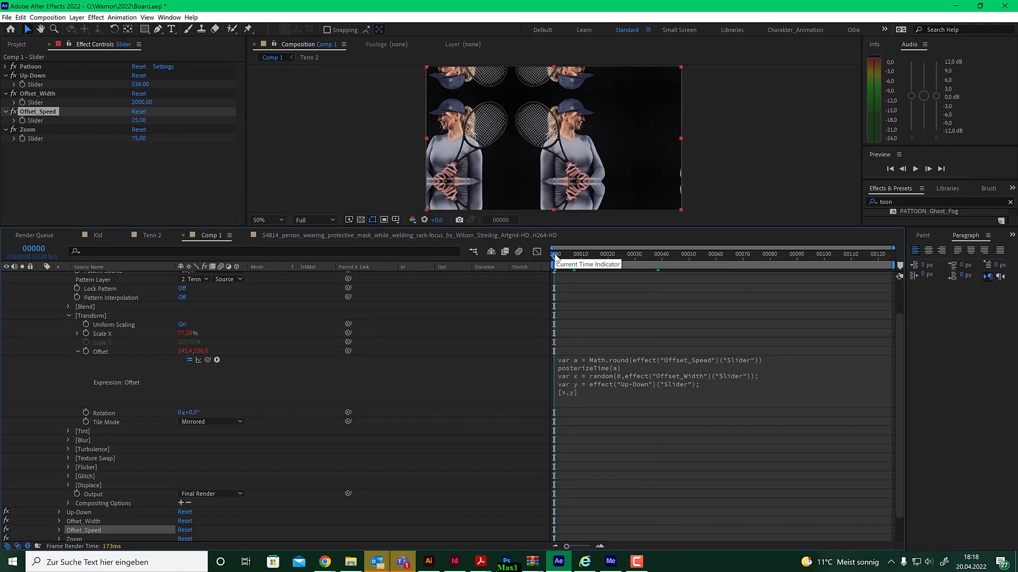
{"action": "key", "text": "space"}
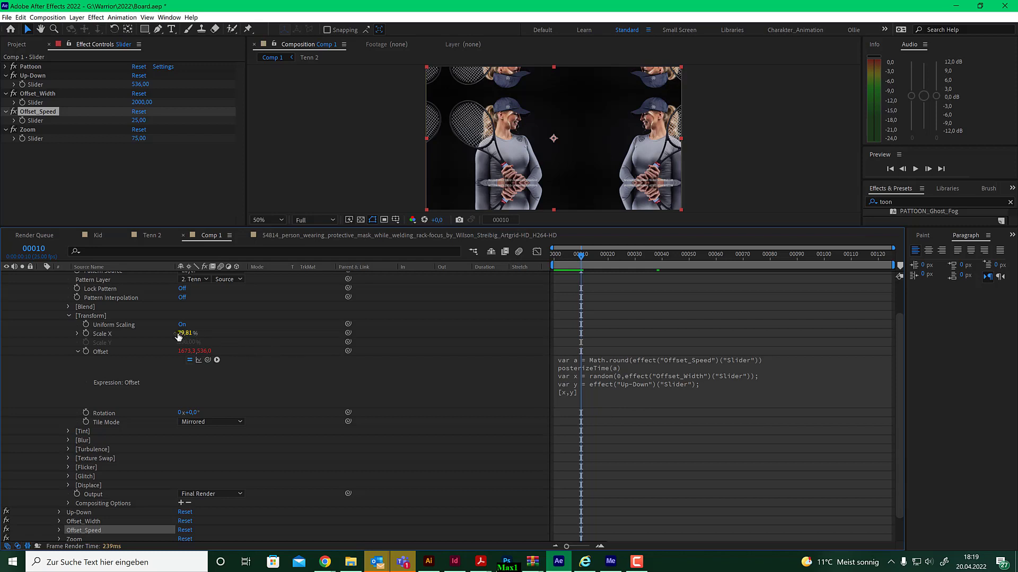
- Collapse the Offset expression and open the Scale X expression to examine its Offset_Speed and Zoom references
{"action": "left_click", "coordinate": [77, 333]}
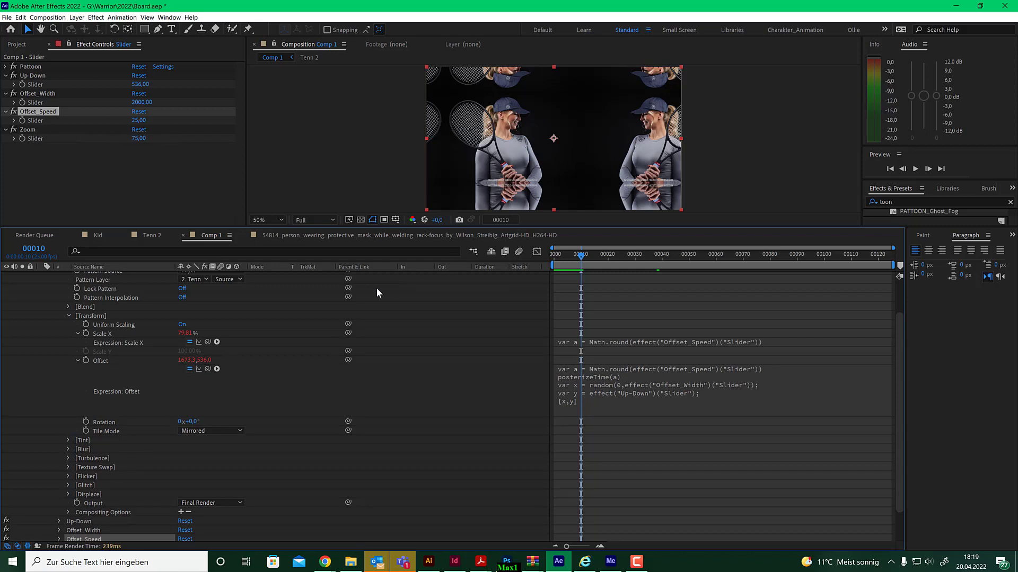
{"action": "left_click", "coordinate": [78, 360]}
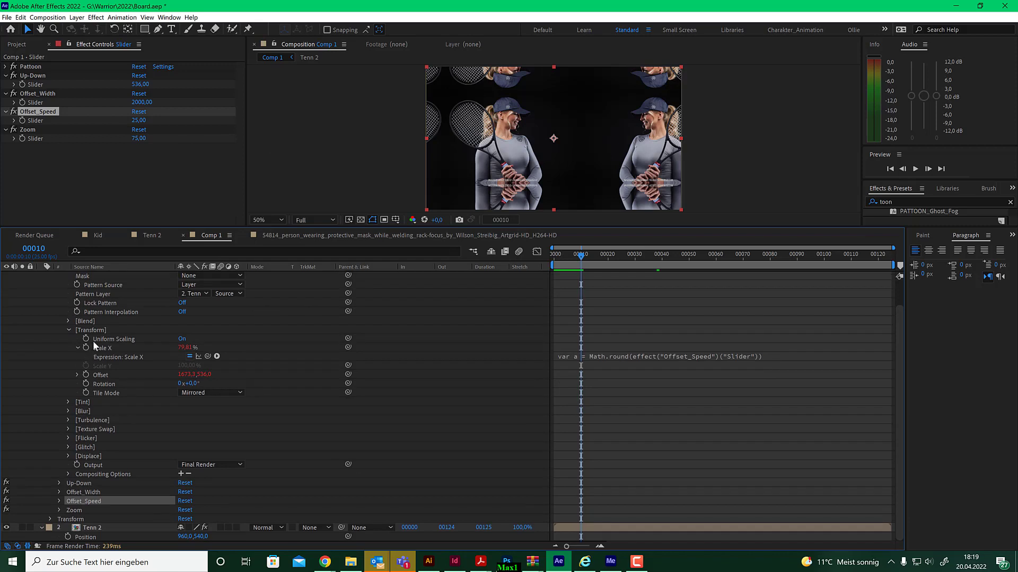
{"action": "left_click", "coordinate": [111, 359]}
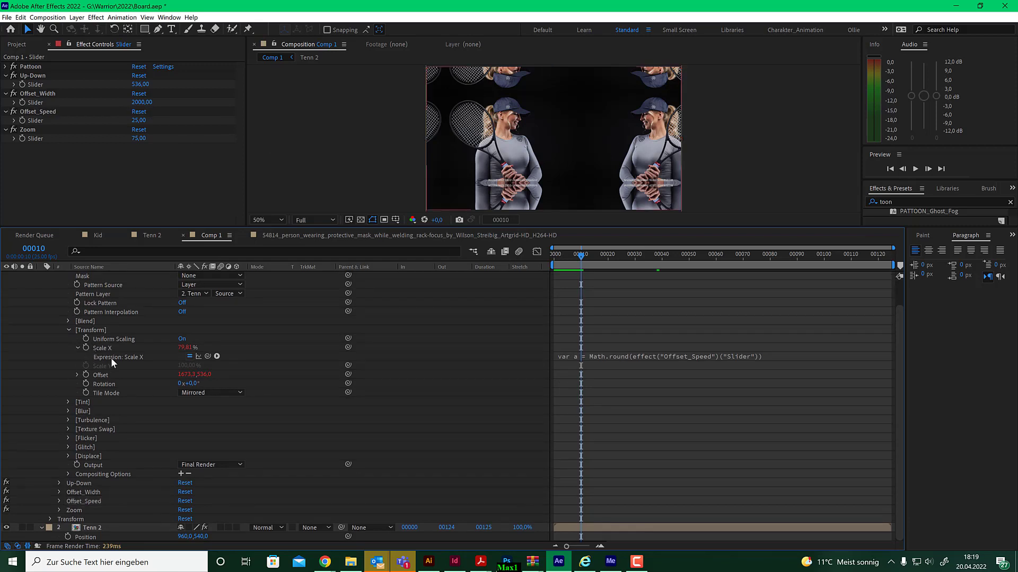
{"action": "left_click", "coordinate": [652, 367]}
{"action": "left_click", "coordinate": [569, 365]}
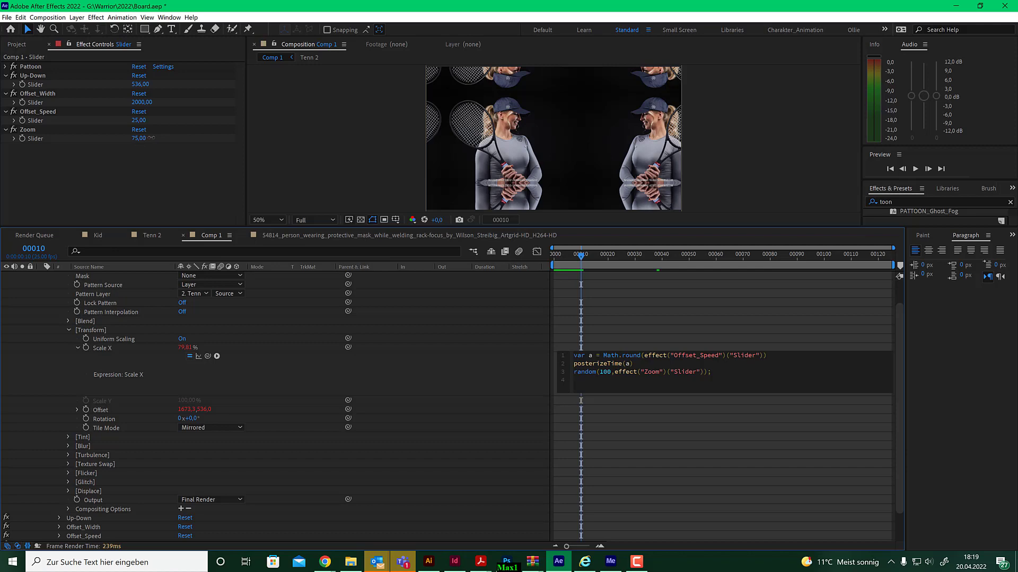
- Set the Zoom slider to 89 and collapse the Slider layer's properties
{"action": "mouse_move", "coordinate": [139, 140]}
{"action": "left_mouse_down"}
{"action": "mouse_move", "coordinate": [212, 135]}
{"action": "mouse_move", "coordinate": [93, 134]}
{"action": "mouse_move", "coordinate": [139, 131]}
{"action": "left_mouse_up"}
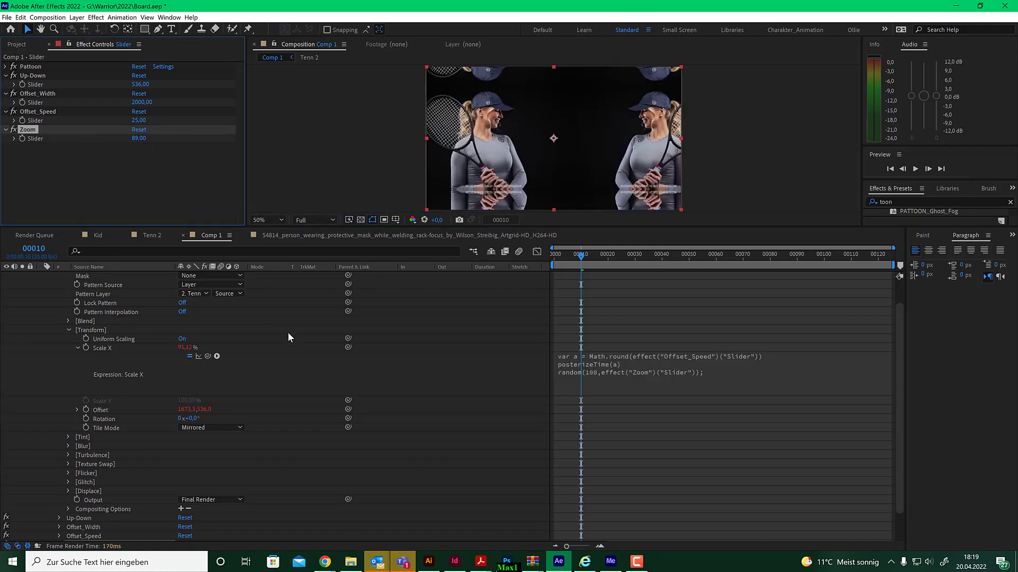
{"action": "scroll", "coordinate": [268, 352], "scroll_direction": "up", "scroll_amount": 1}
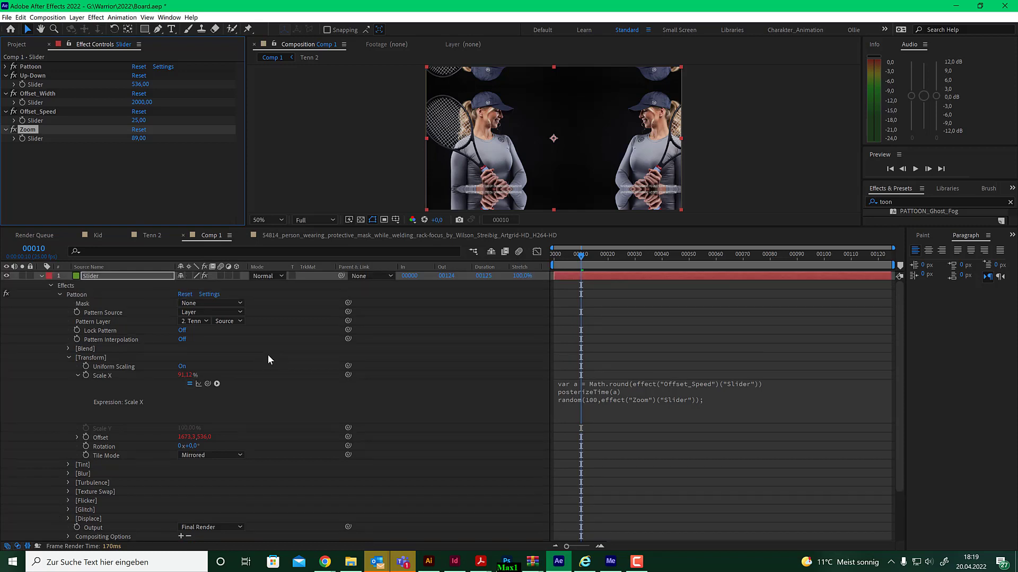
{"action": "left_click", "coordinate": [41, 275]}
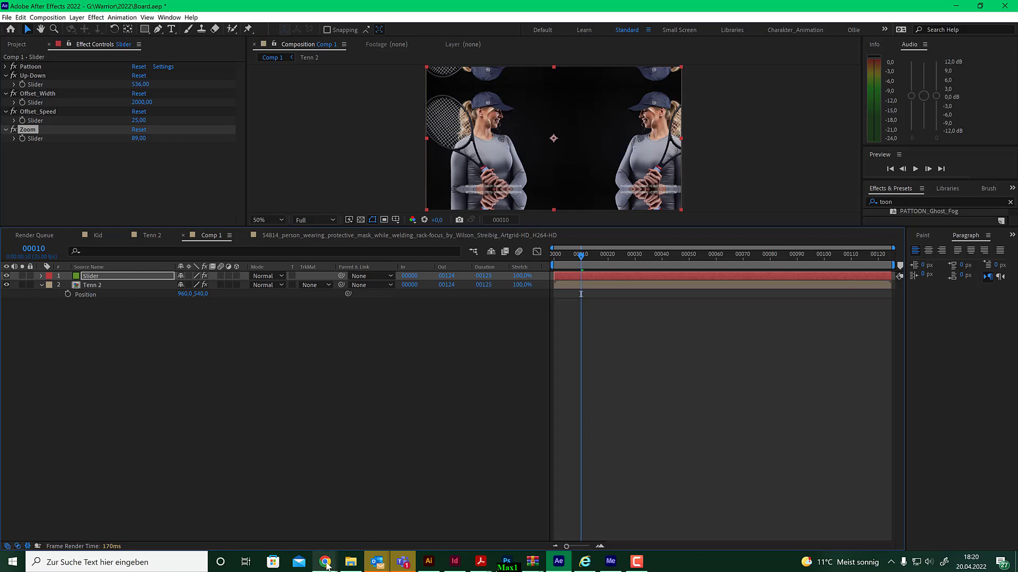
- Switch to Chrome and open aescripts.com in a new tab
{"action": "mouse_move", "coordinate": [326, 566]}
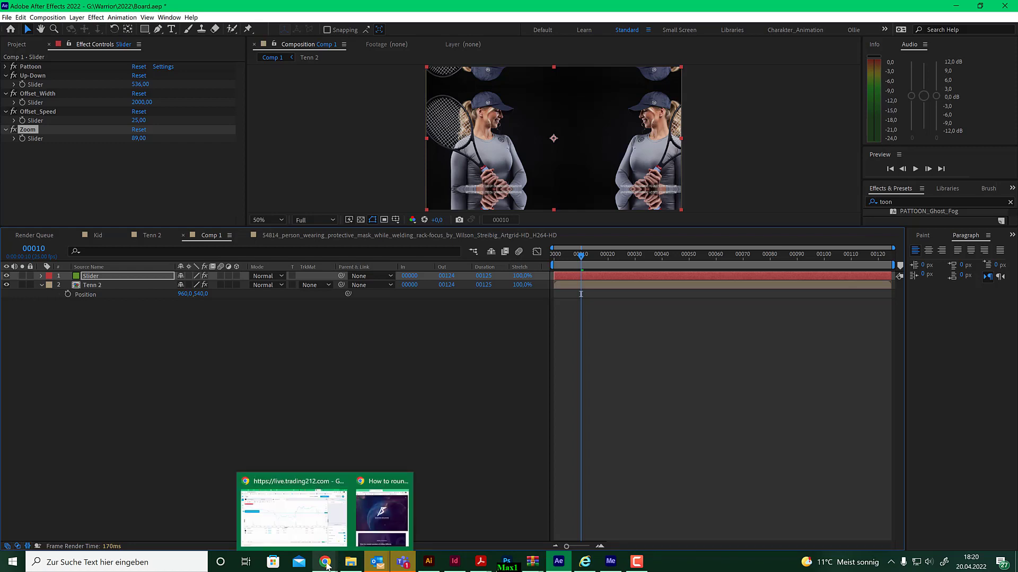
{"action": "left_click", "coordinate": [375, 511]}
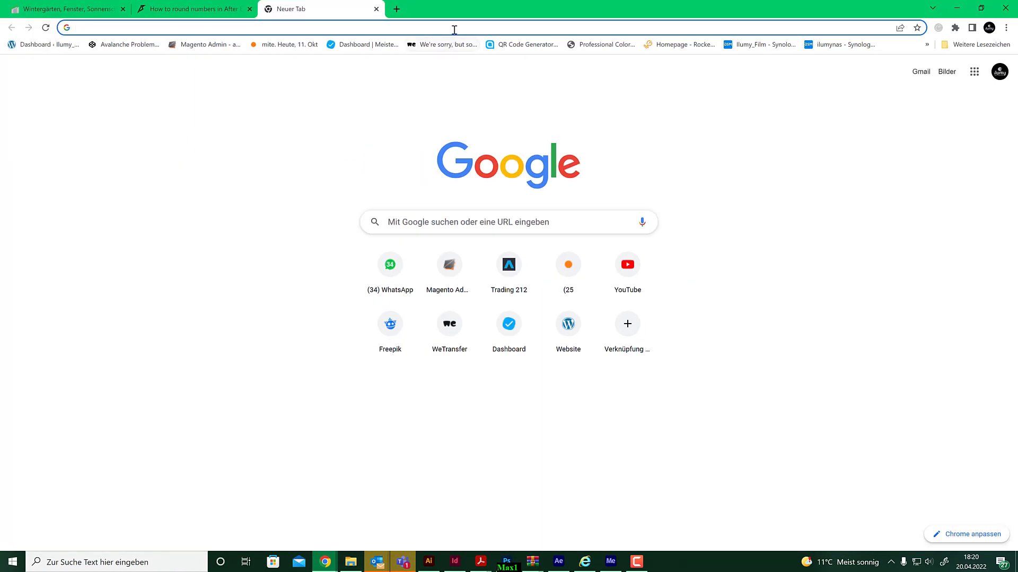
{"action": "left_click", "coordinate": [455, 29]}
{"action": "type", "text": "aescri"}
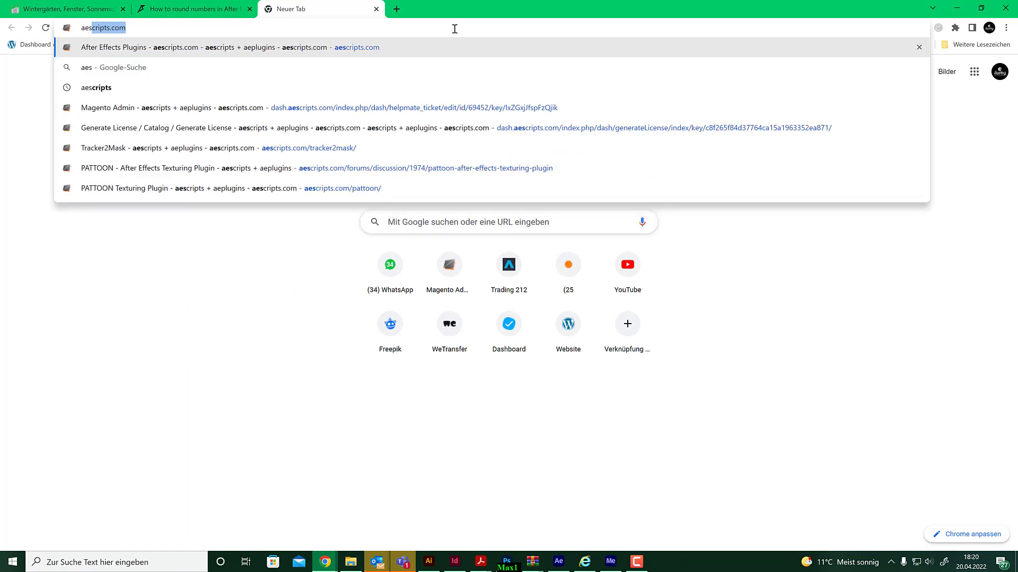
{"action": "type", "text": "pts"}
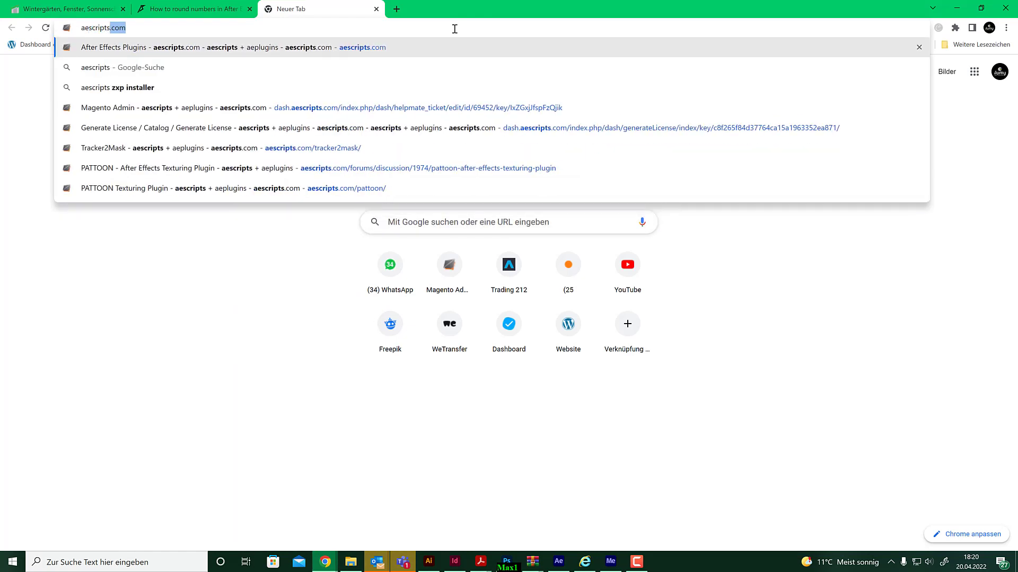
{"action": "key", "text": "Return"}
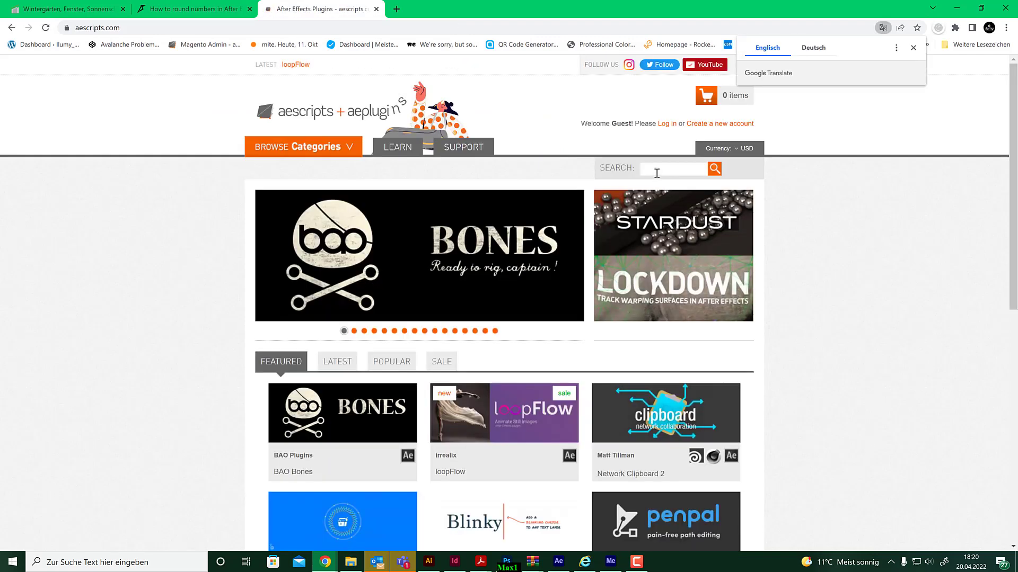
- Search aescripts.com for "pattoon"
{"action": "left_click", "coordinate": [656, 169]}
{"action": "type", "text": "patte"}
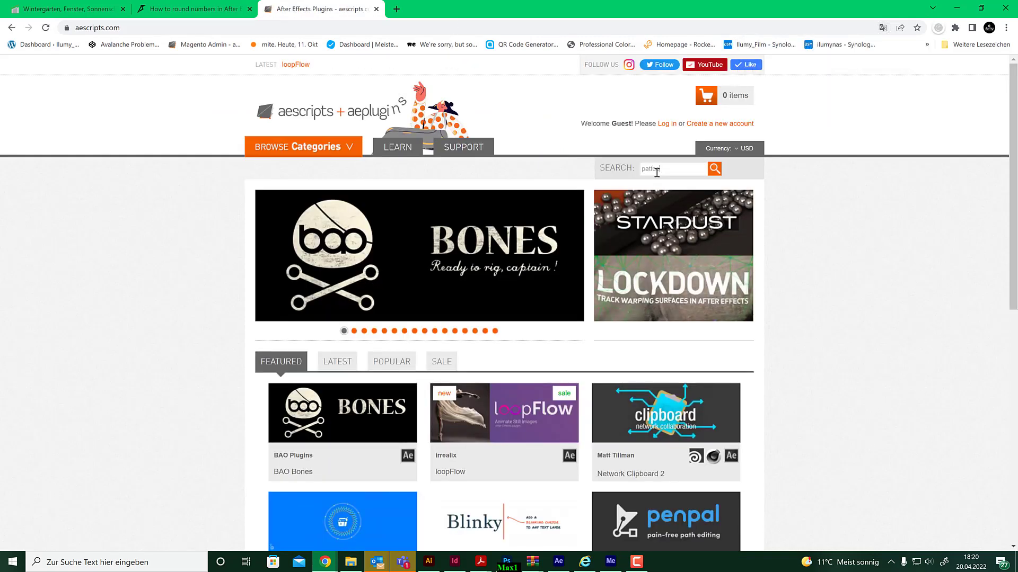
{"action": "type", "text": "rn"}
{"action": "key", "text": "Return"}
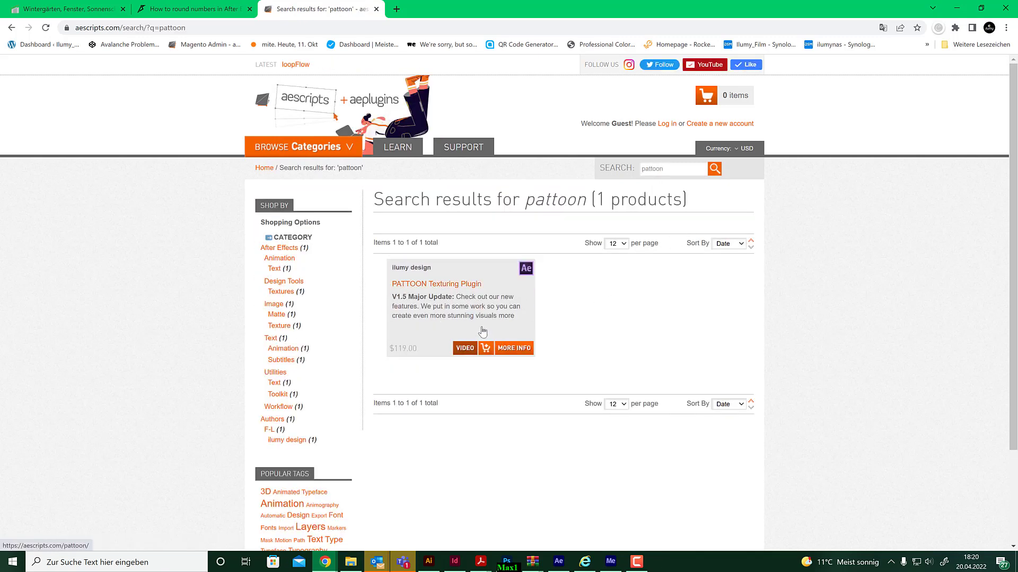
- Place the Chrome window with the search results over After Effects and widen it to show more of the page
{"action": "left_click_drag", "start_coordinate": [754, 11], "coordinate": [0, 48]}
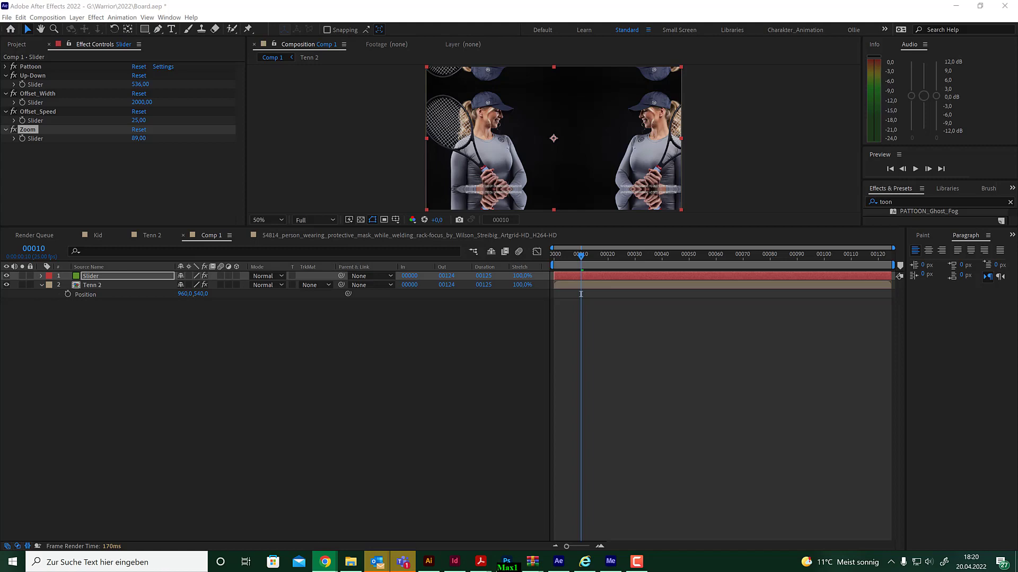
{"action": "left_click_drag", "start_coordinate": [0, 37], "coordinate": [459, 26]}
{"action": "mouse_move", "coordinate": [244, 368]}
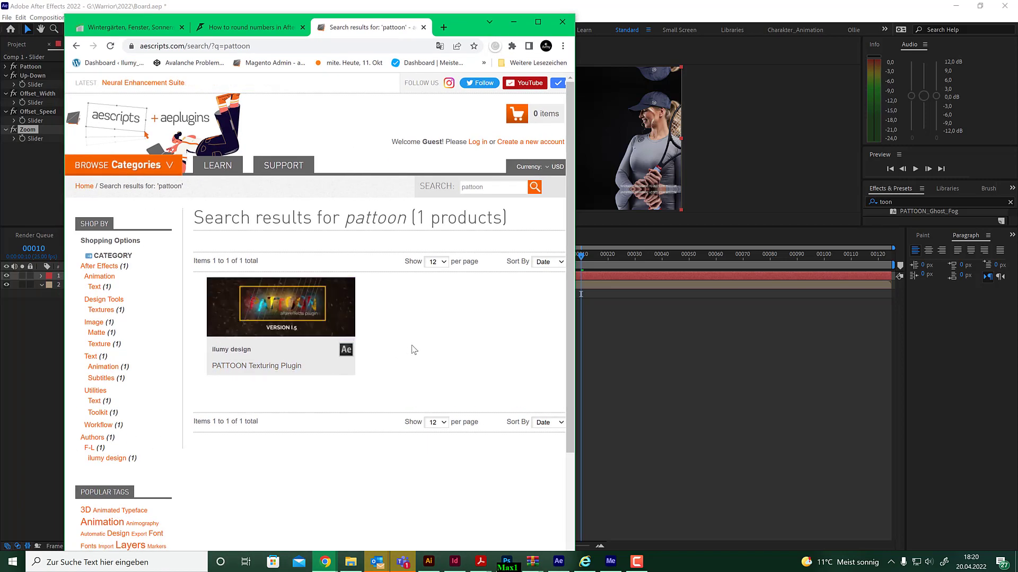
{"action": "left_click_drag", "start_coordinate": [575, 159], "coordinate": [734, 160]}
- Move the Chrome window away to return to After Effects and enlarge the Composition viewer by reducing the timeline's height
{"action": "left_click_drag", "start_coordinate": [551, 22], "coordinate": [0, 35]}
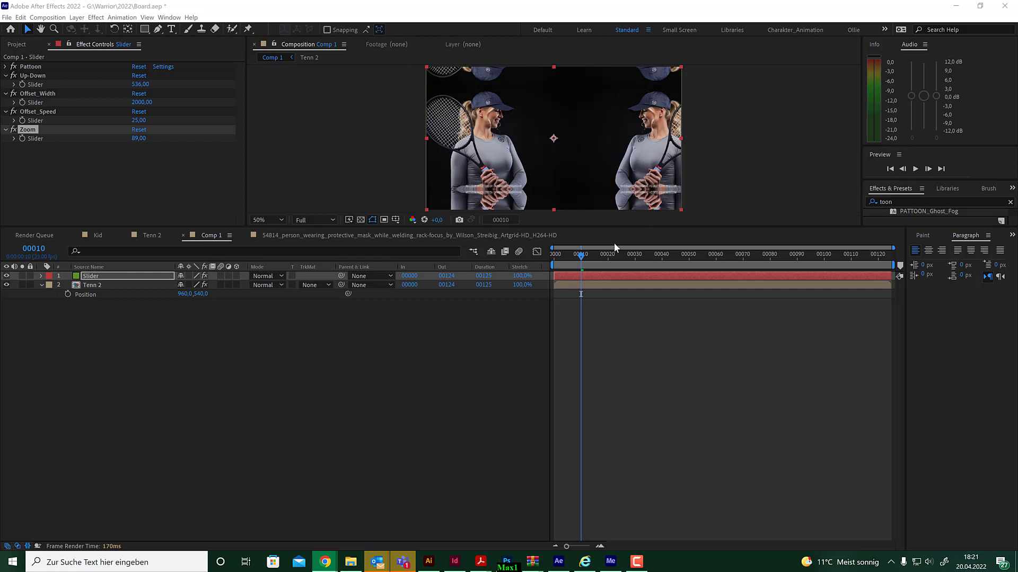
{"action": "left_click_drag", "start_coordinate": [623, 226], "coordinate": [618, 325]}
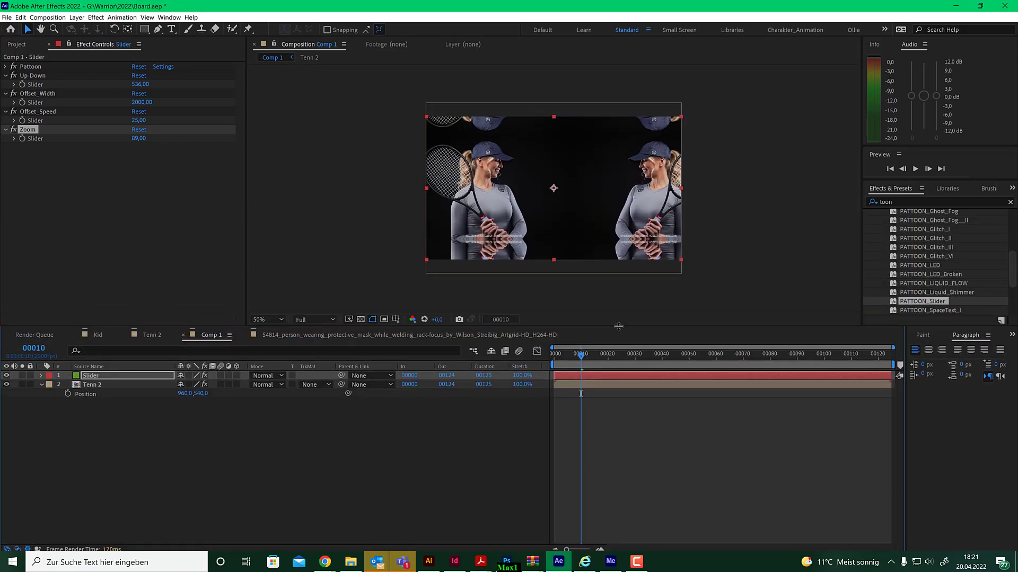